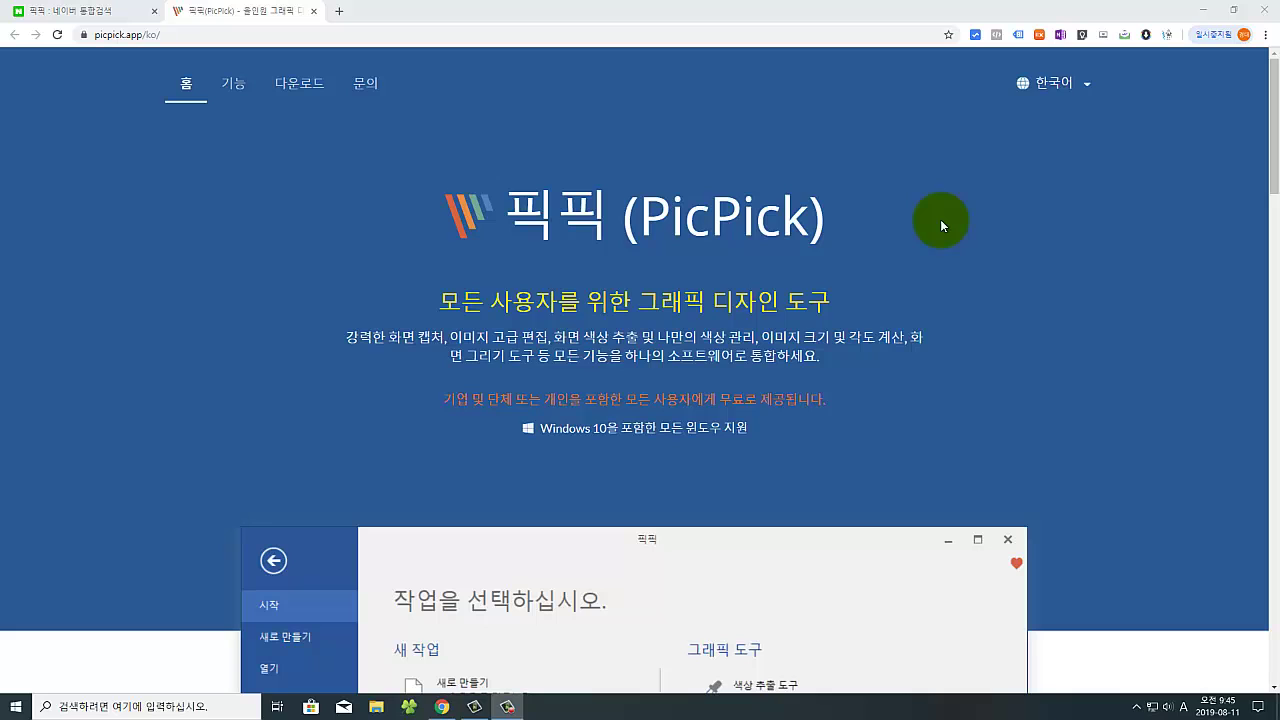
Review the PicPick search result on Naver and the language choices on the picpick.app home page.
left_click(100, 12)
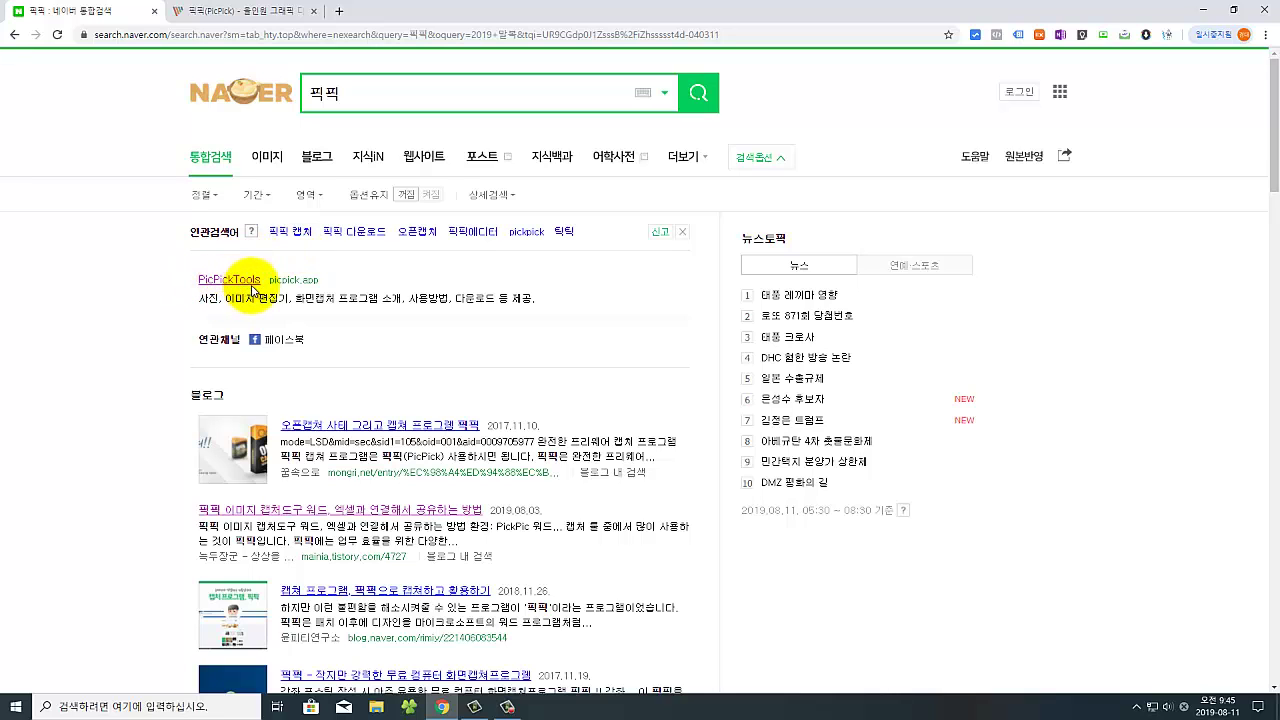
left_click(222, 12)
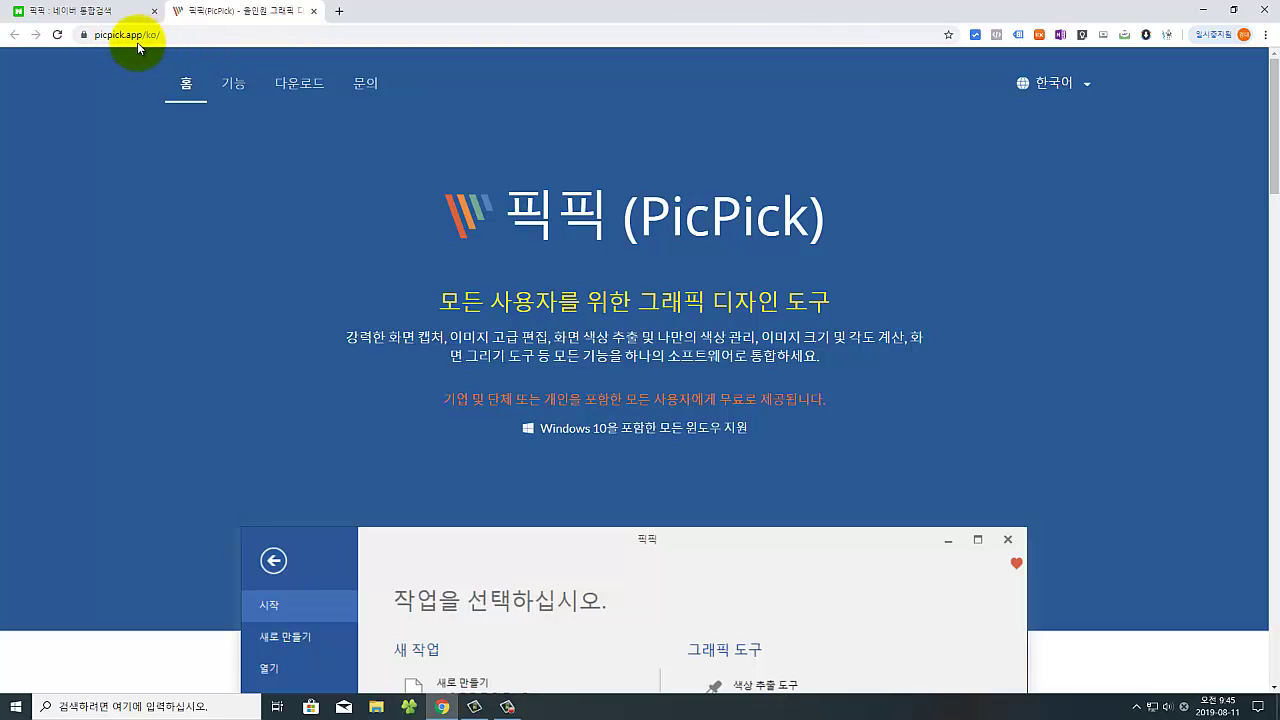
left_click(1083, 93)
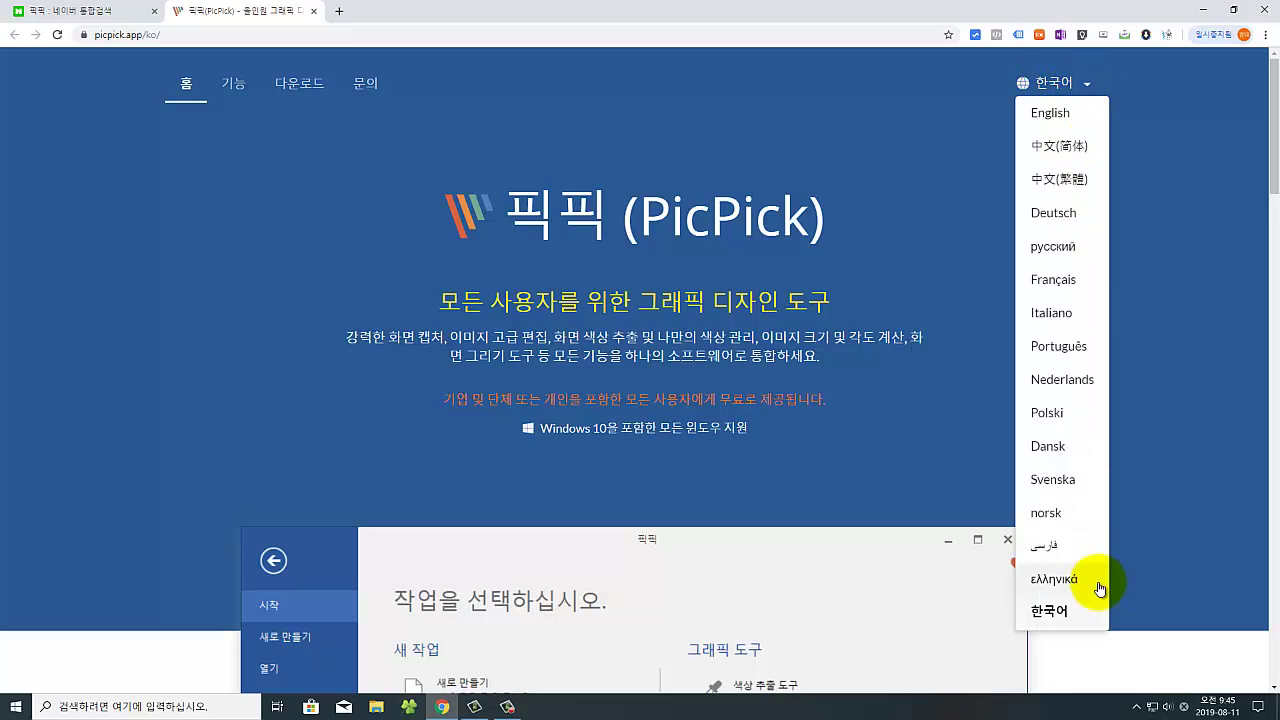
left_click(446, 155)
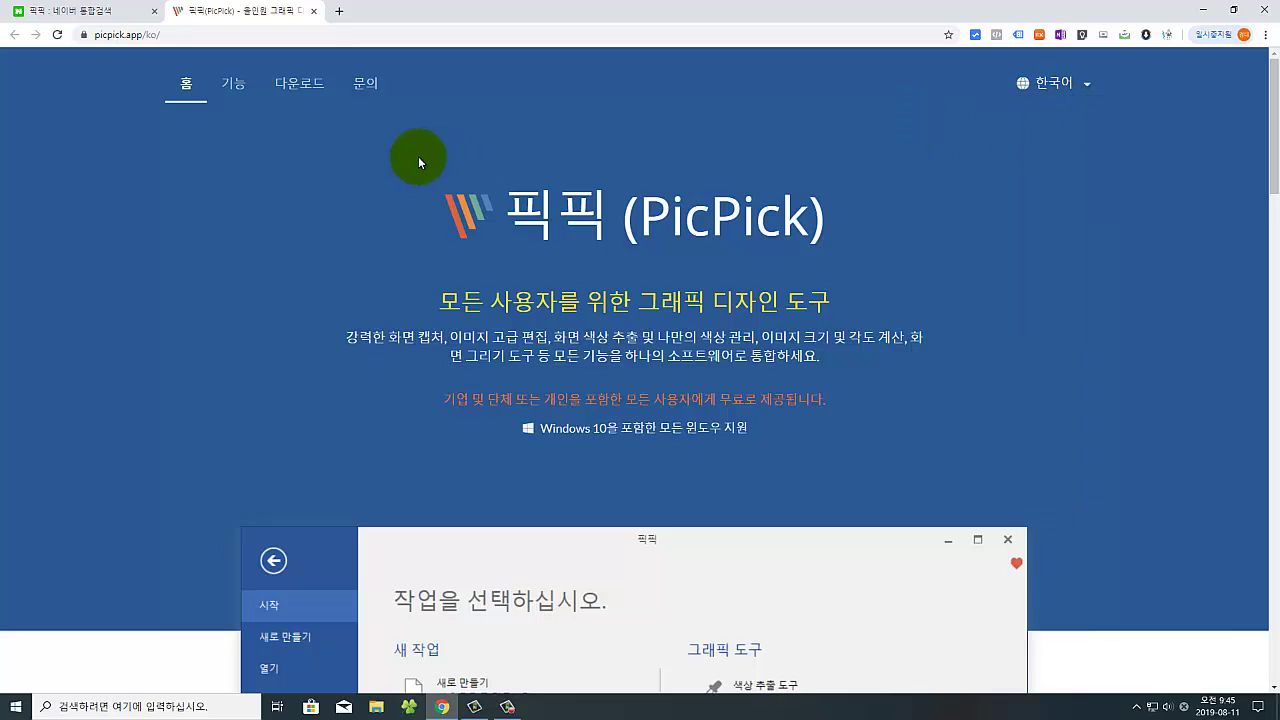
View the free version's details on PicPick's Korean download page and close the browser.
left_click(302, 93)
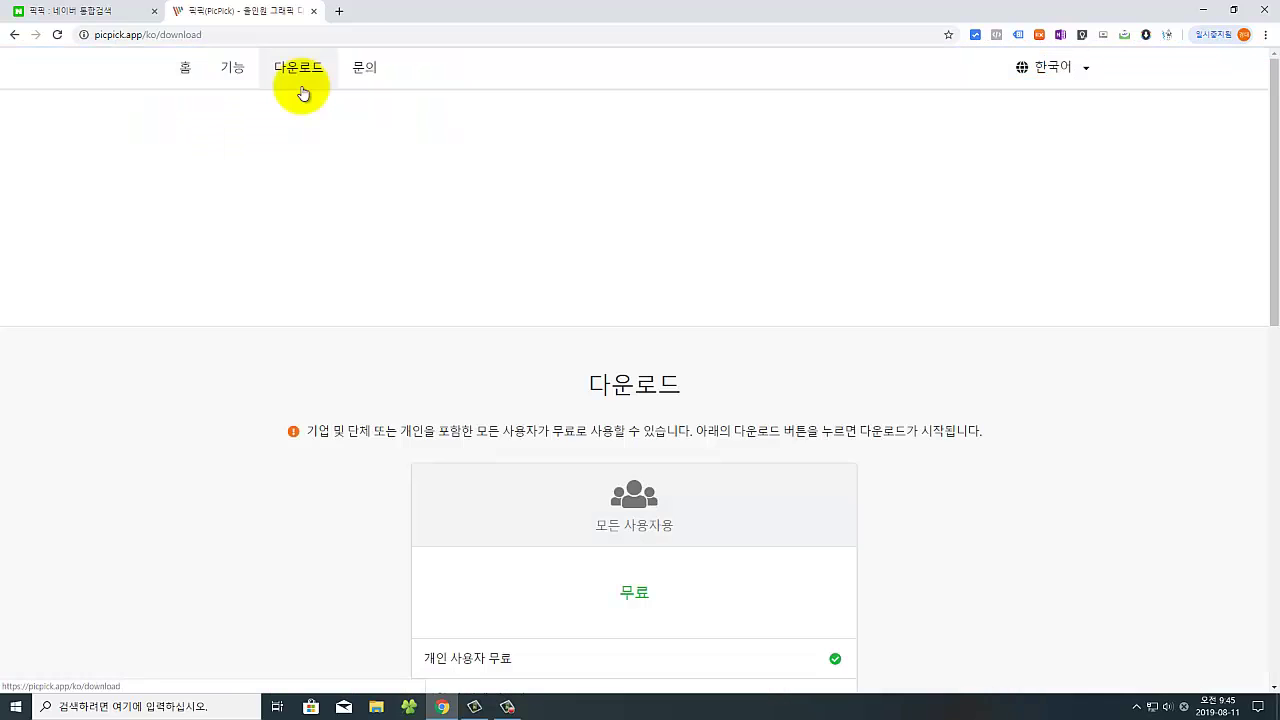
scroll(877, 346, "down", 5)
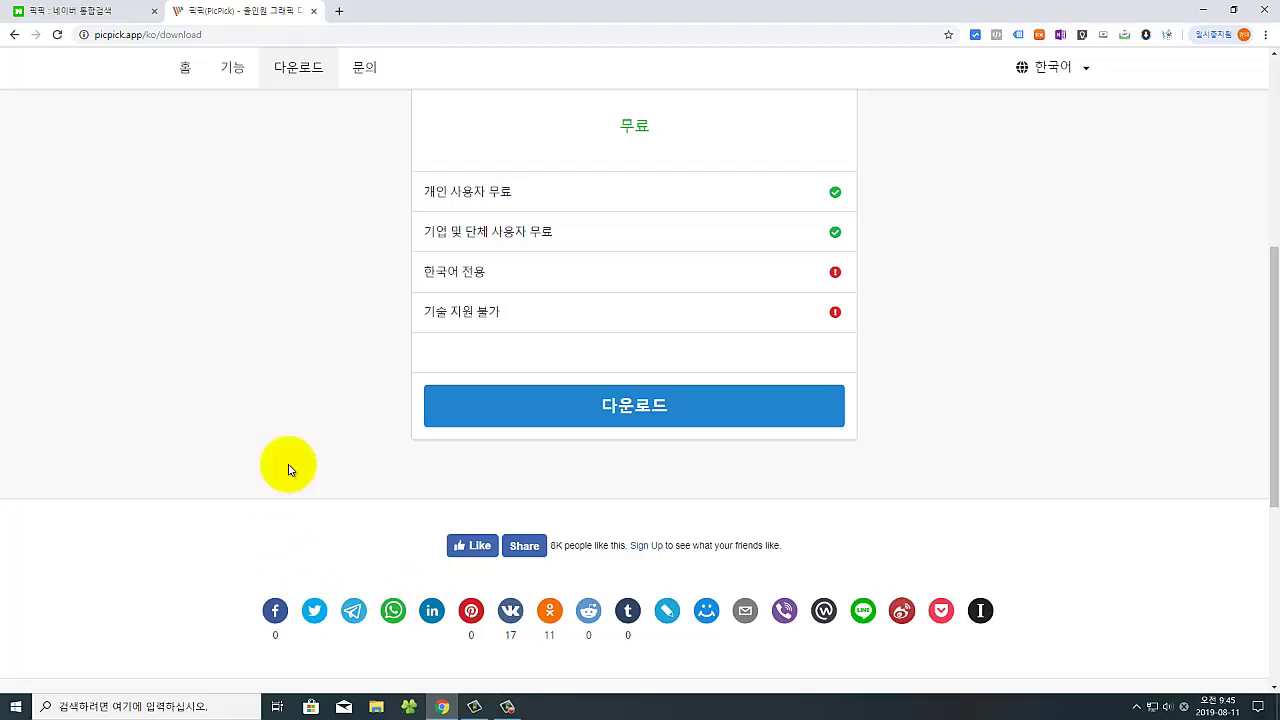
left_click(1262, 12)
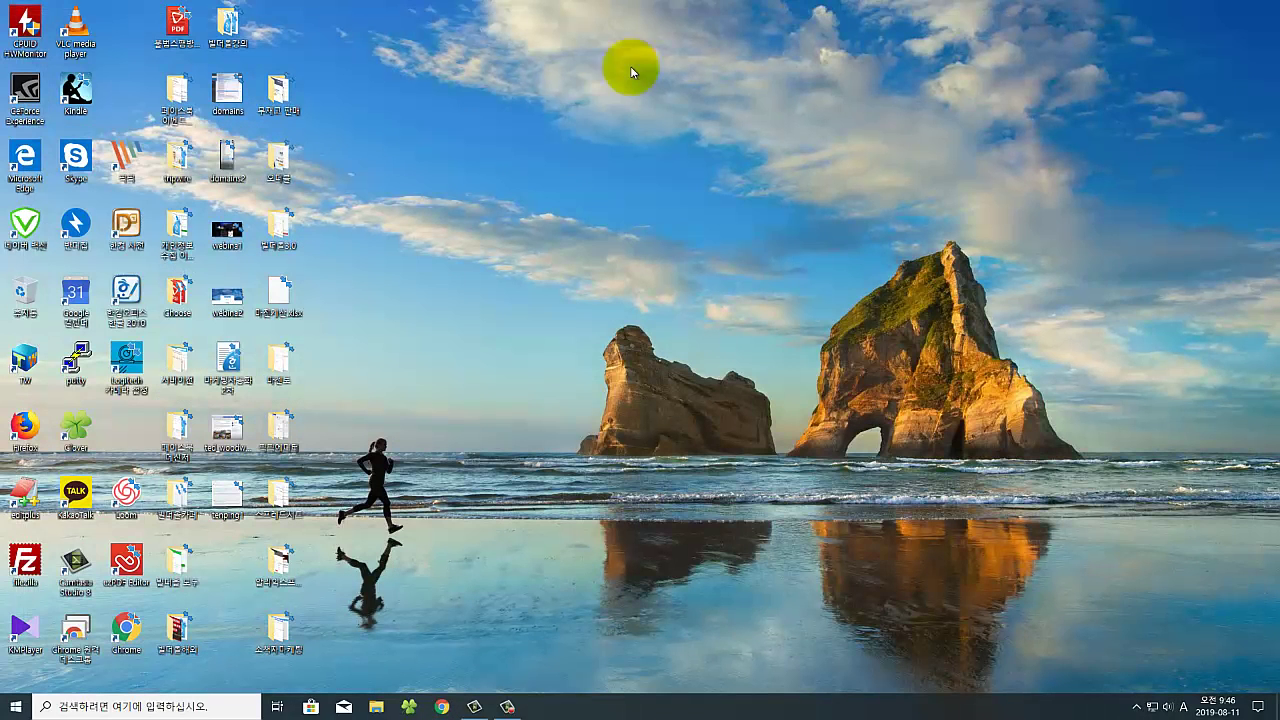
Launch PicPick from the desktop and leave its start screen for the empty image editor.
left_click(133, 174)
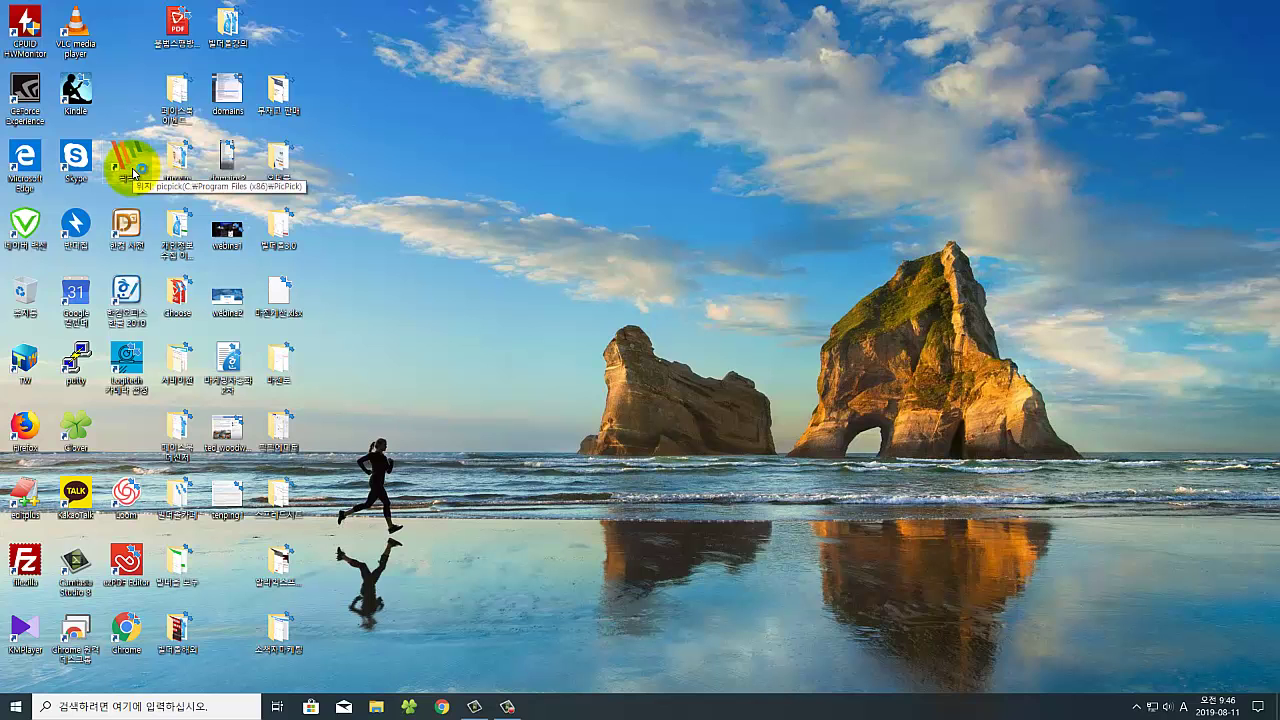
double_click(133, 174)
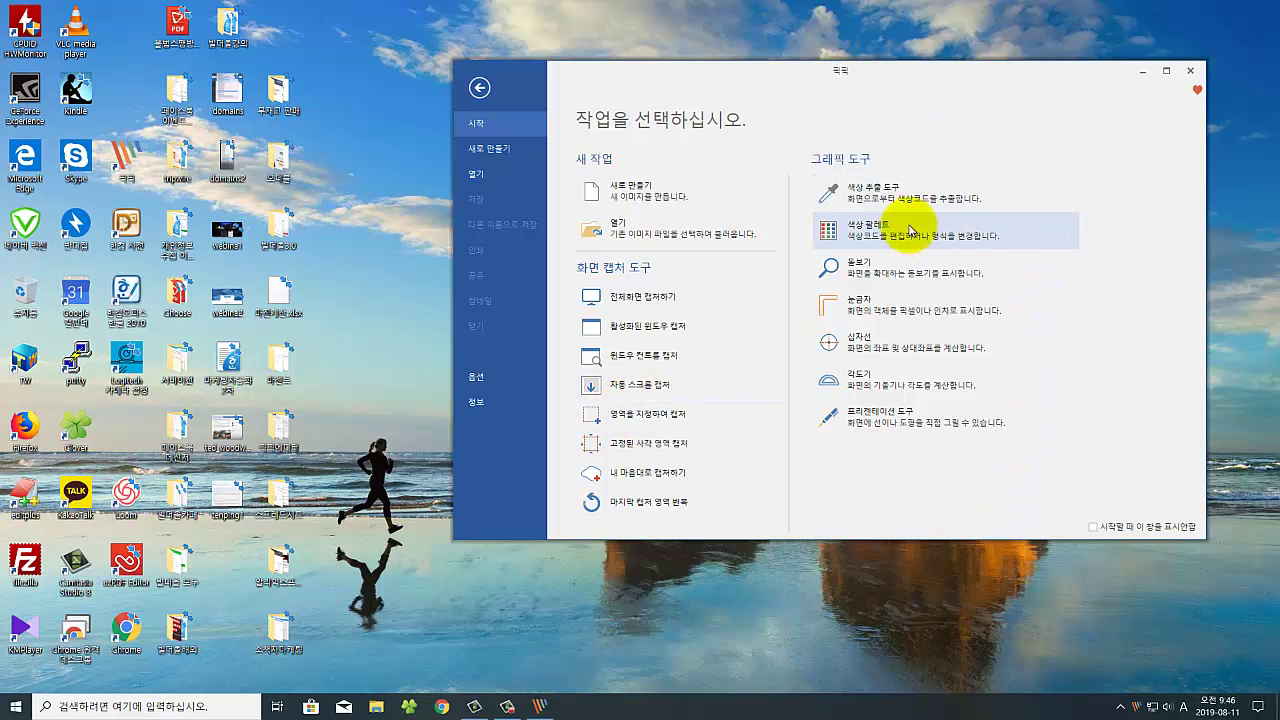
left_click(477, 92)
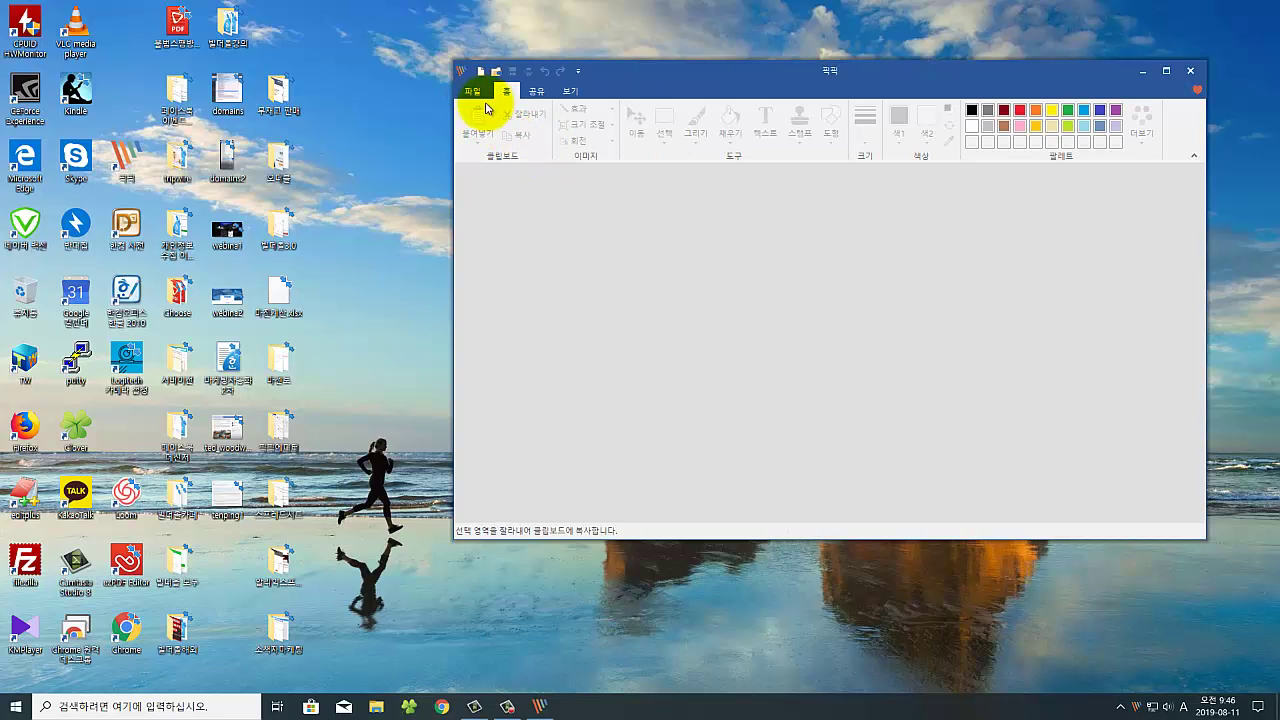
left_click(473, 94)
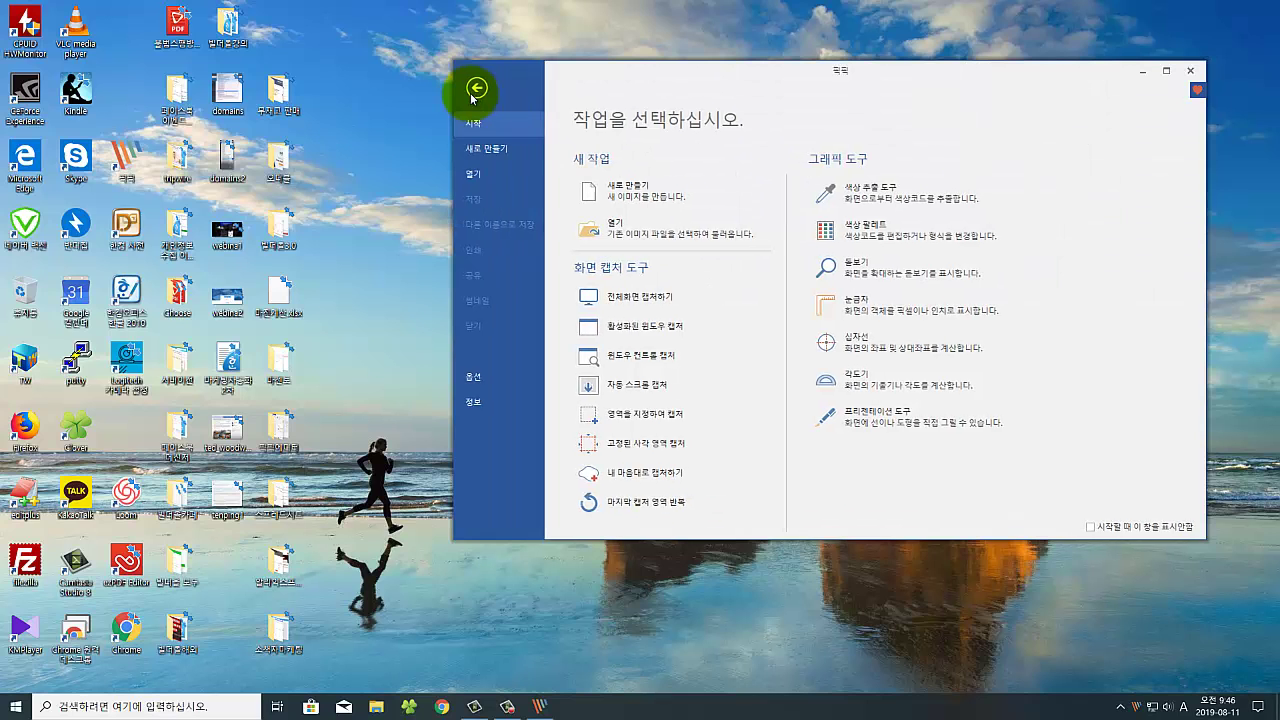
left_click(479, 90)
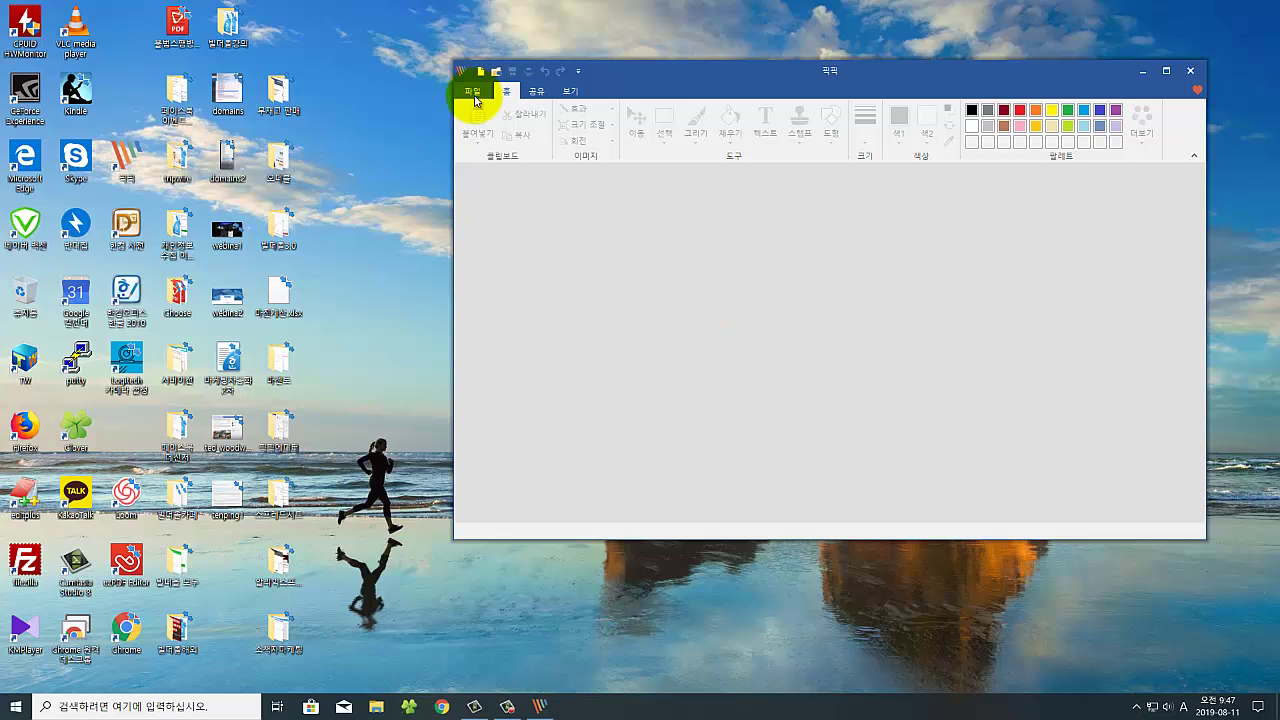
Open the picpick.app home page in Chrome and bring the PicPick editor in front of it.
left_click(443, 707)
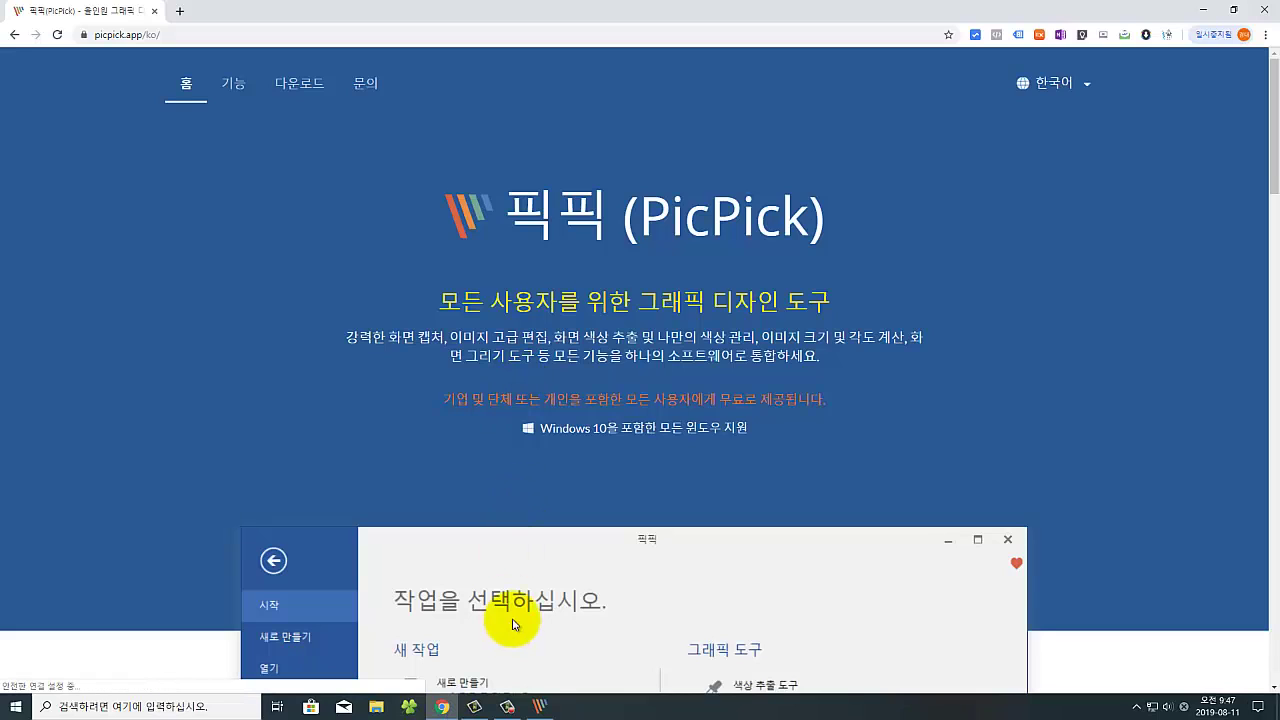
left_click(539, 707)
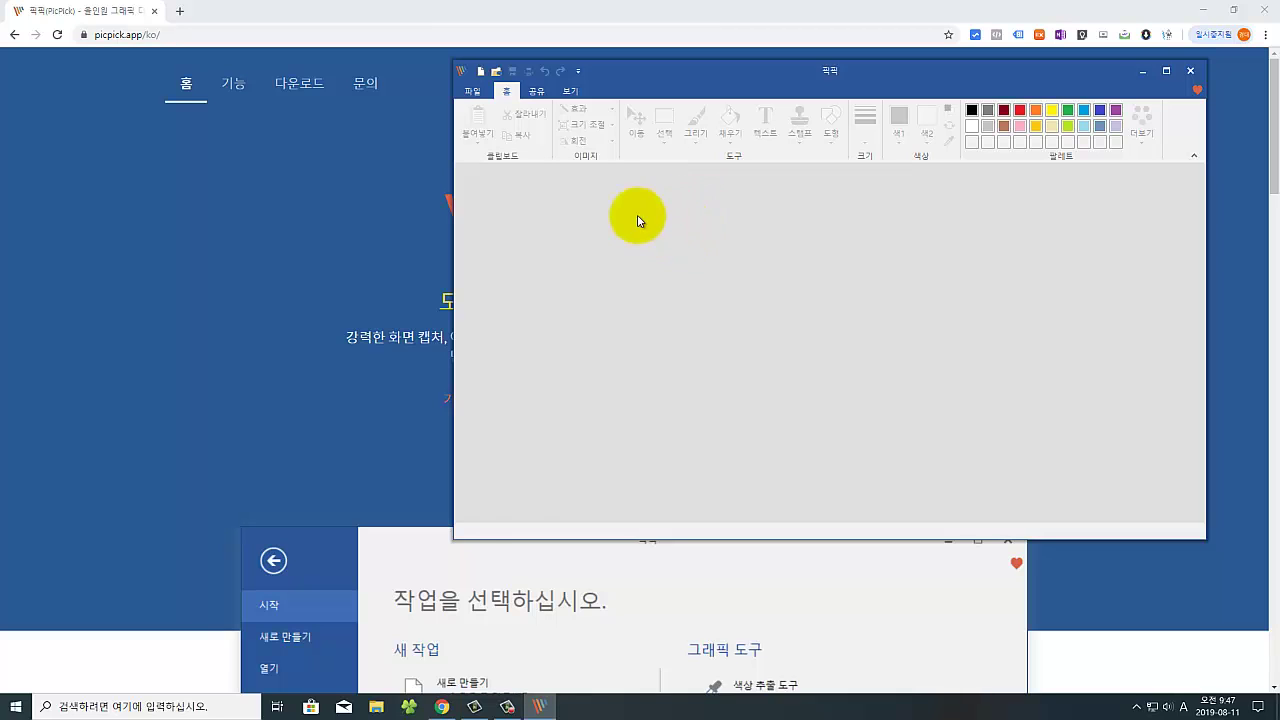
Examine the startup settings and capture shortcut keys in PicPick's options, and close the options dialog.
left_click(471, 94)
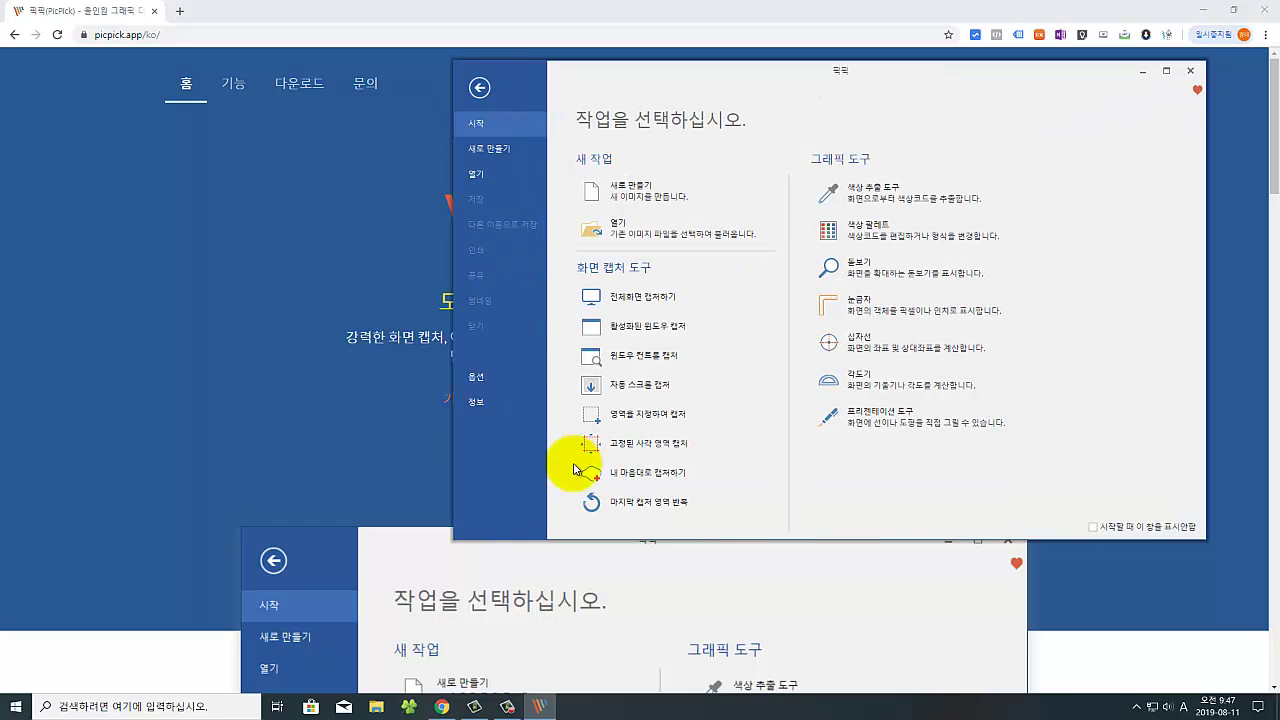
left_click(480, 380)
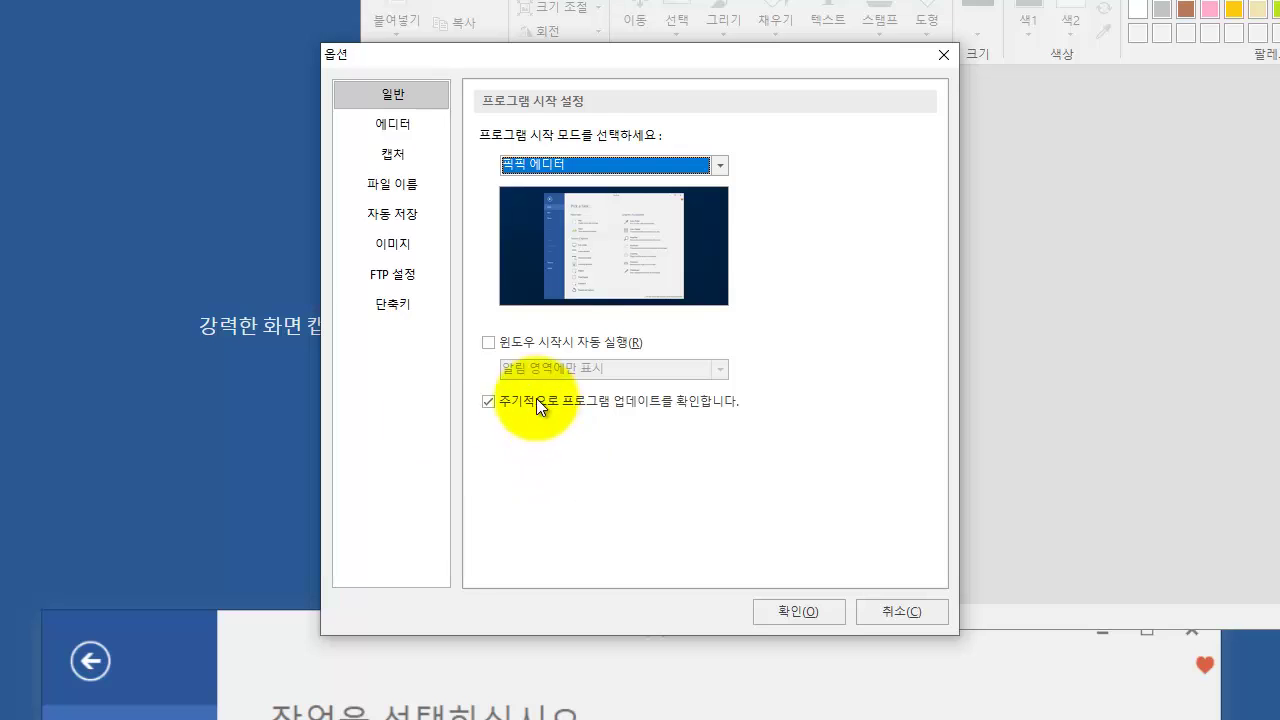
left_click(396, 305)
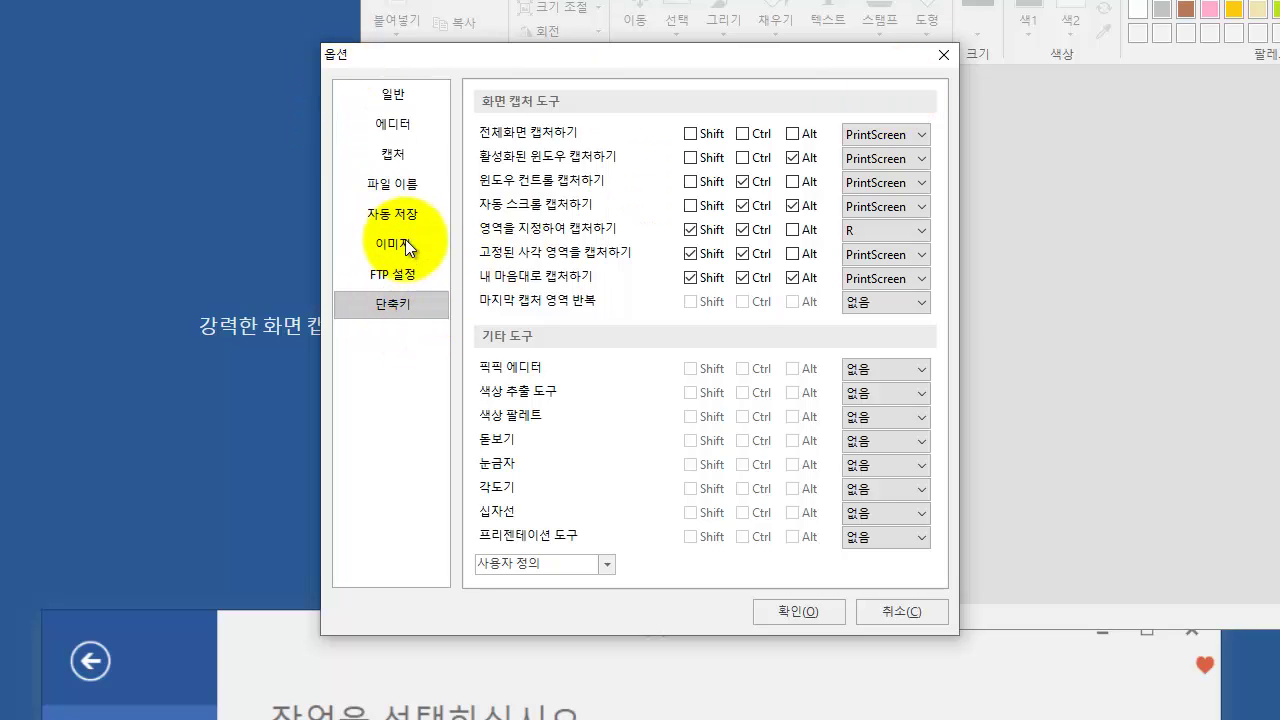
left_click(403, 309)
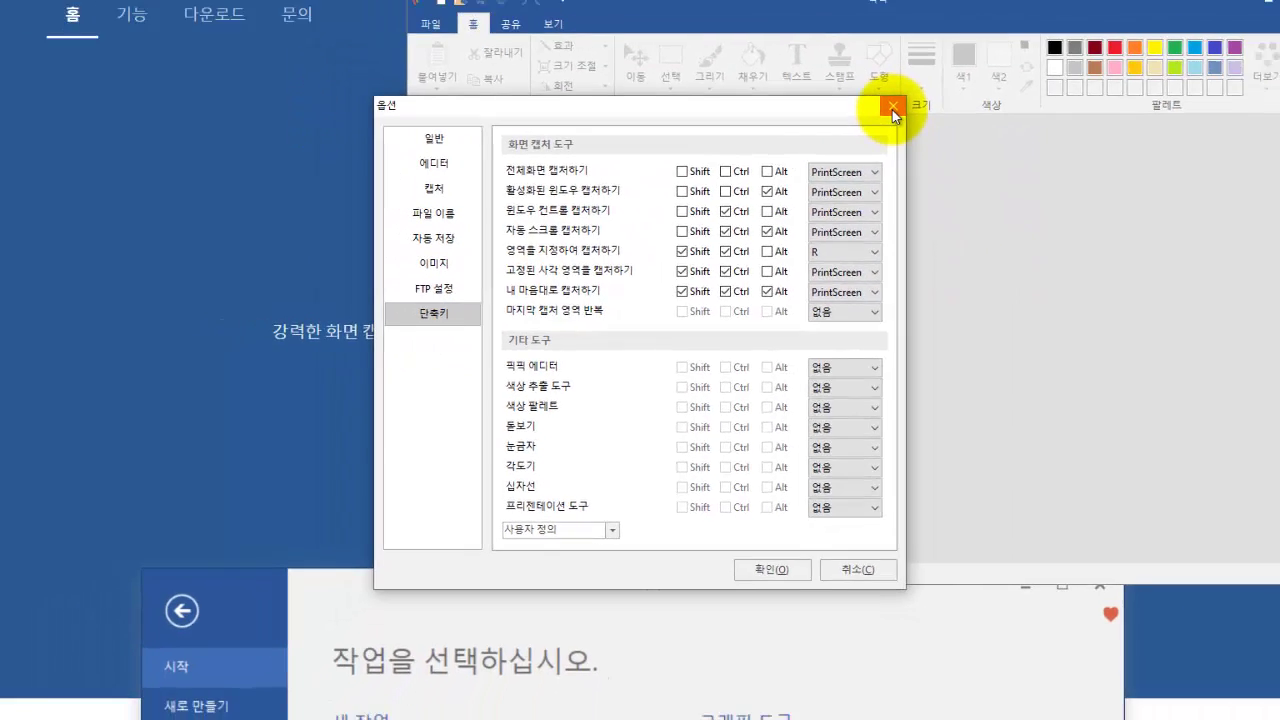
left_click(942, 59)
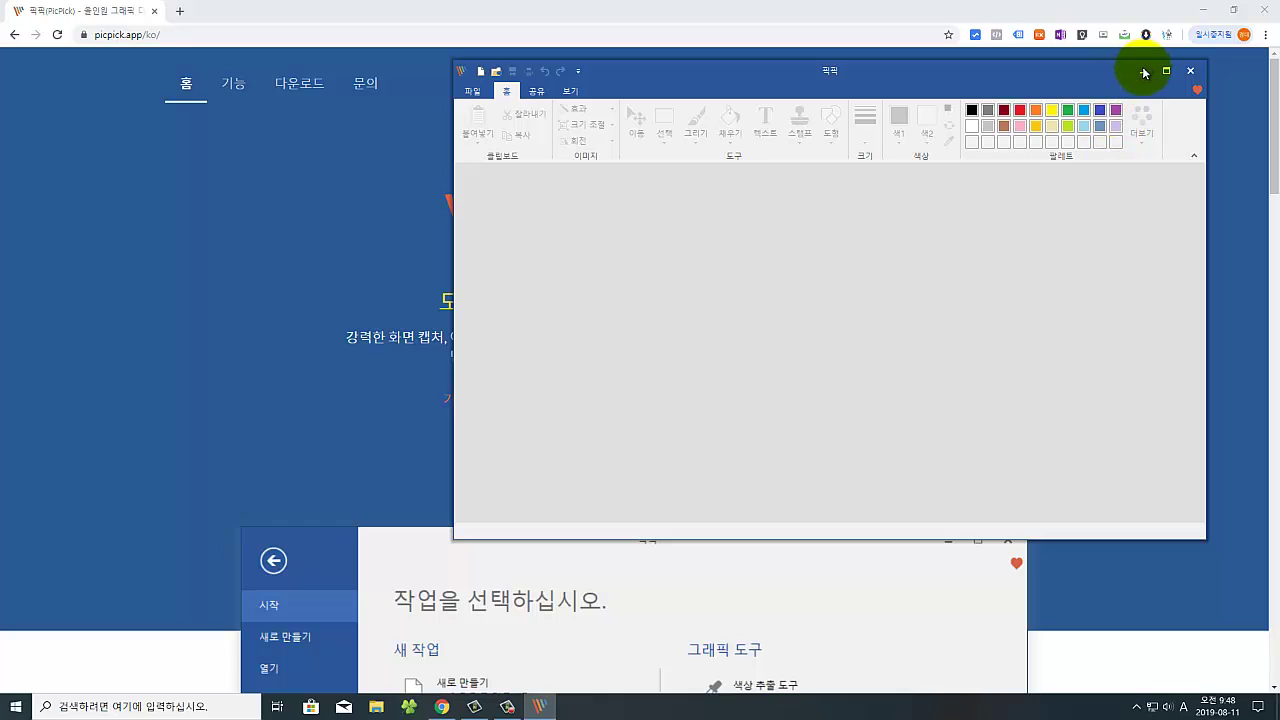
Capture a region of about 1389 x 614 pixels of the PicPick home page's blue header area and maximize the editor.
left_click(1144, 72)
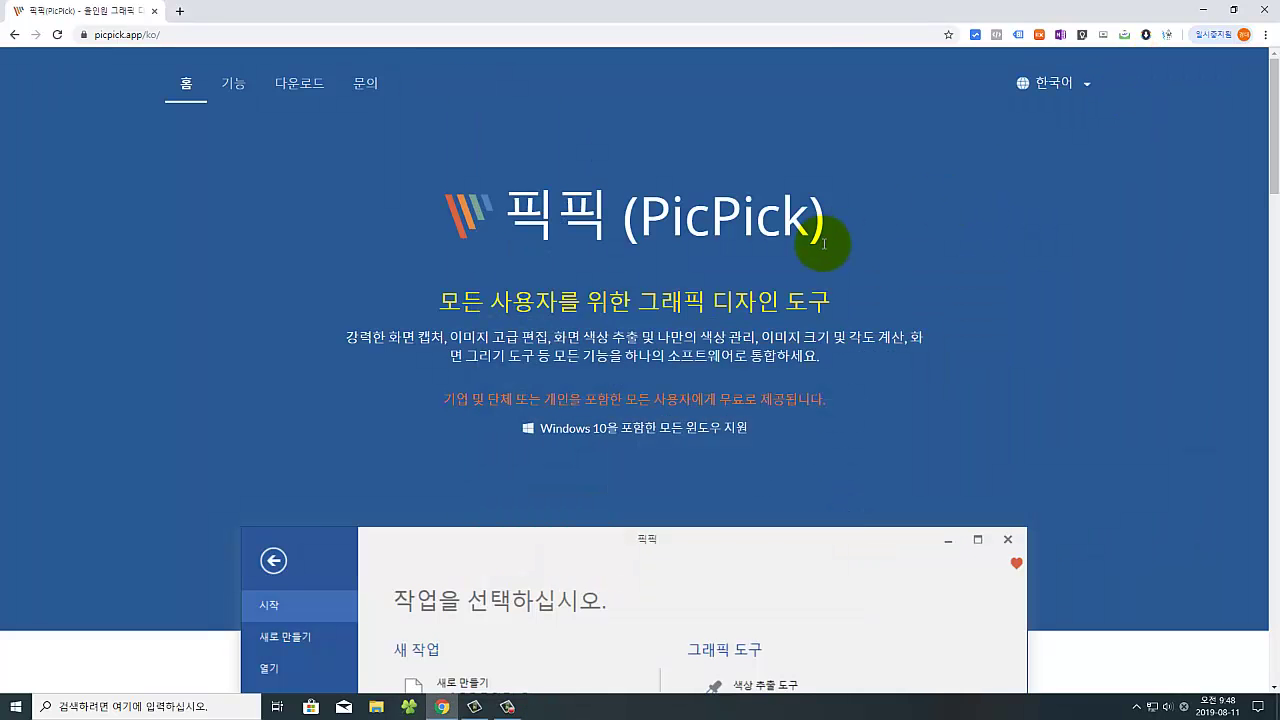
key("Print")
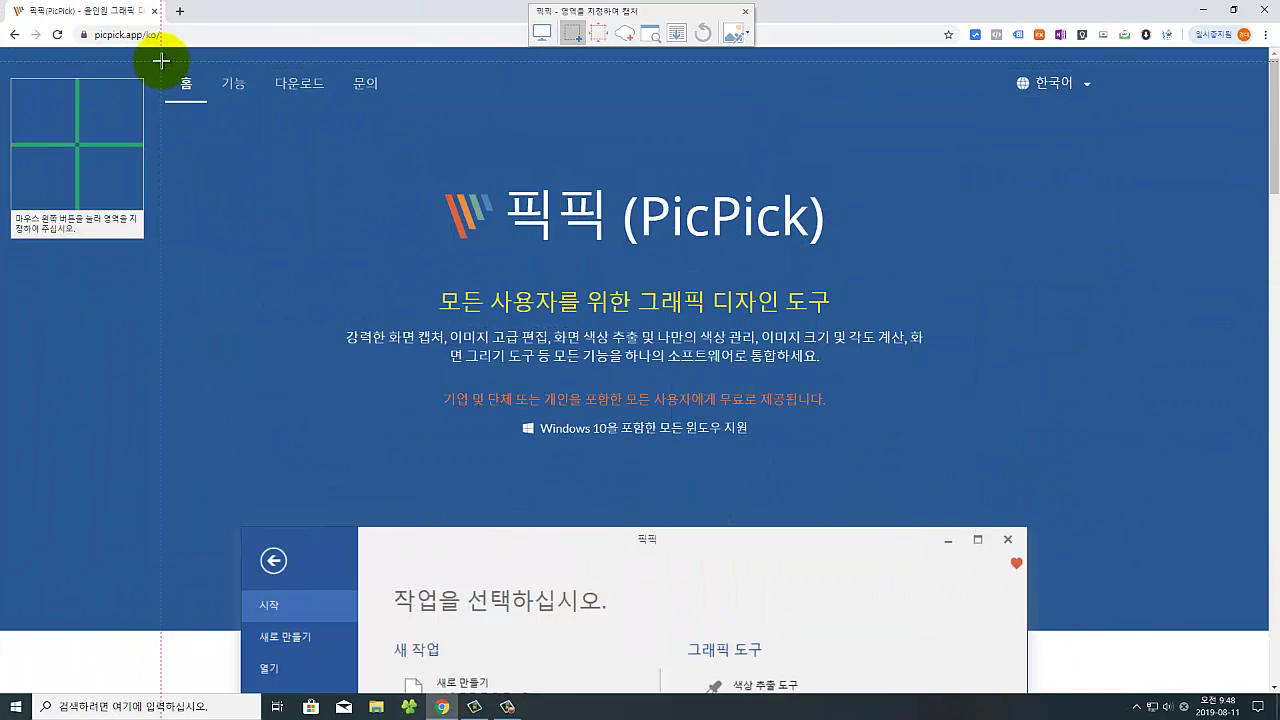
left_click_drag(161, 61, 1085, 472)
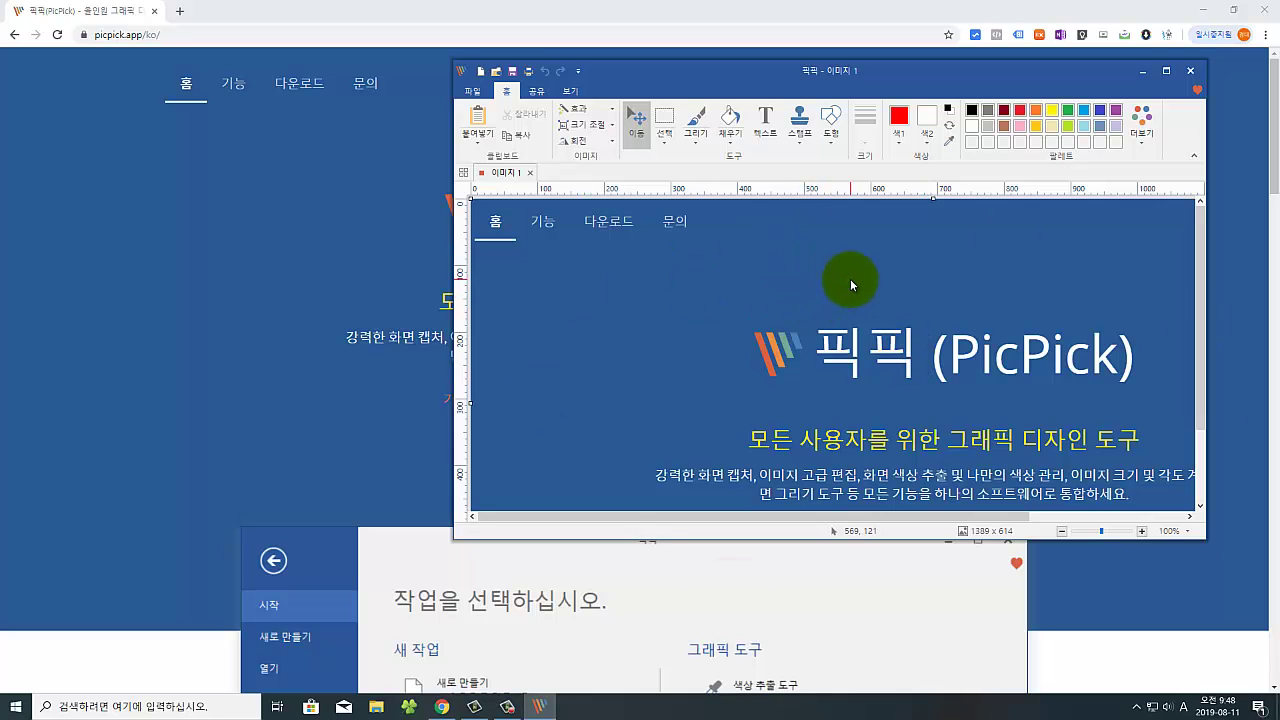
left_click(1166, 71)
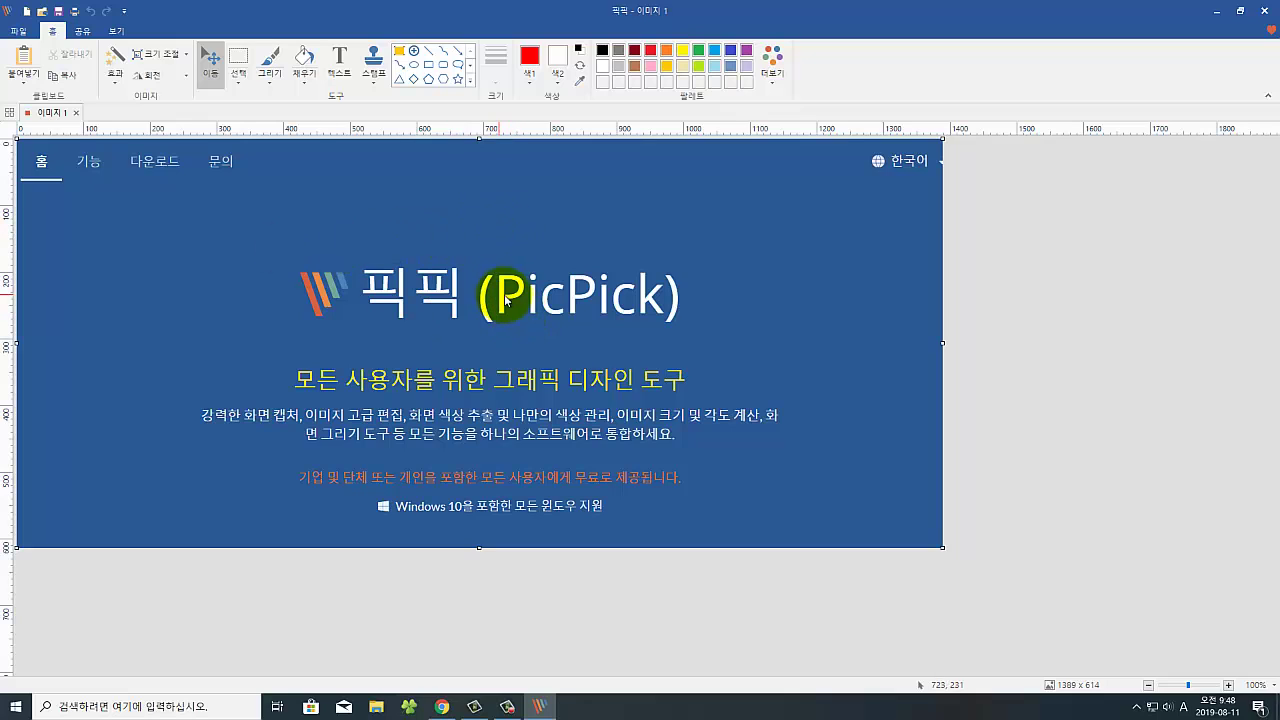
Draw a red horizontal line 2 px thick beneath the 한국어 language selector in the captured image.
left_click(529, 60)
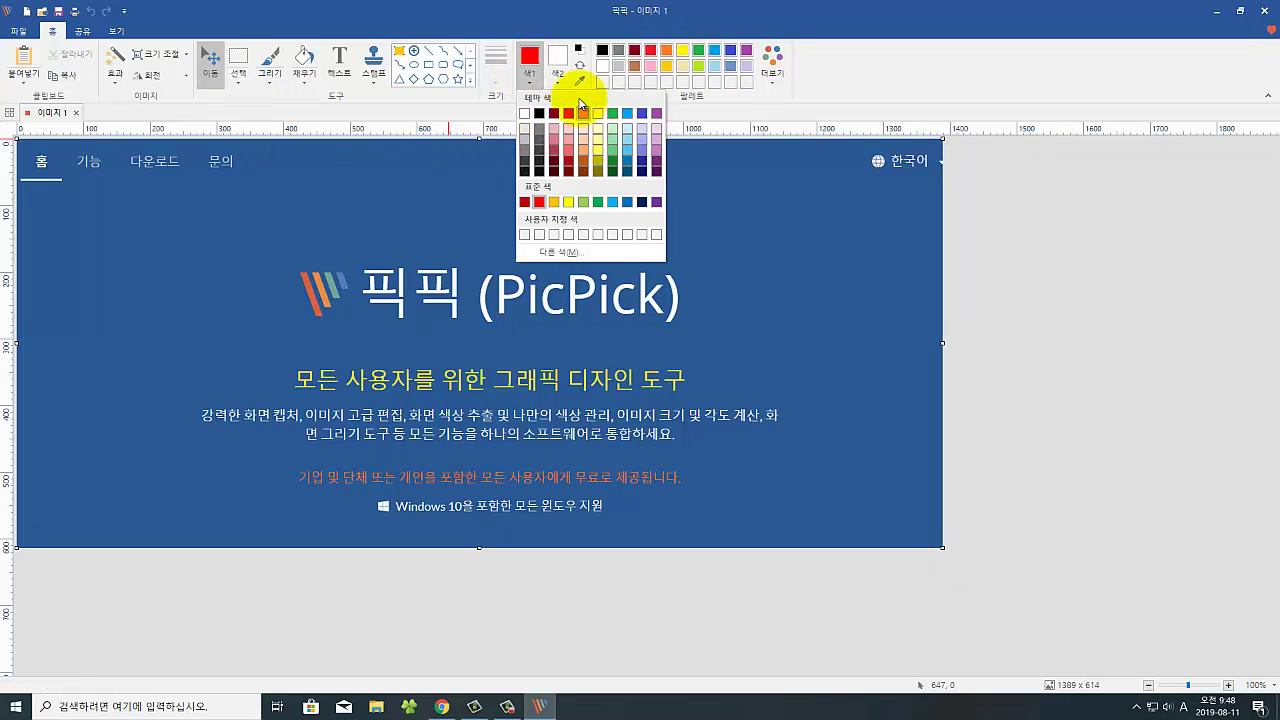
left_click(455, 100)
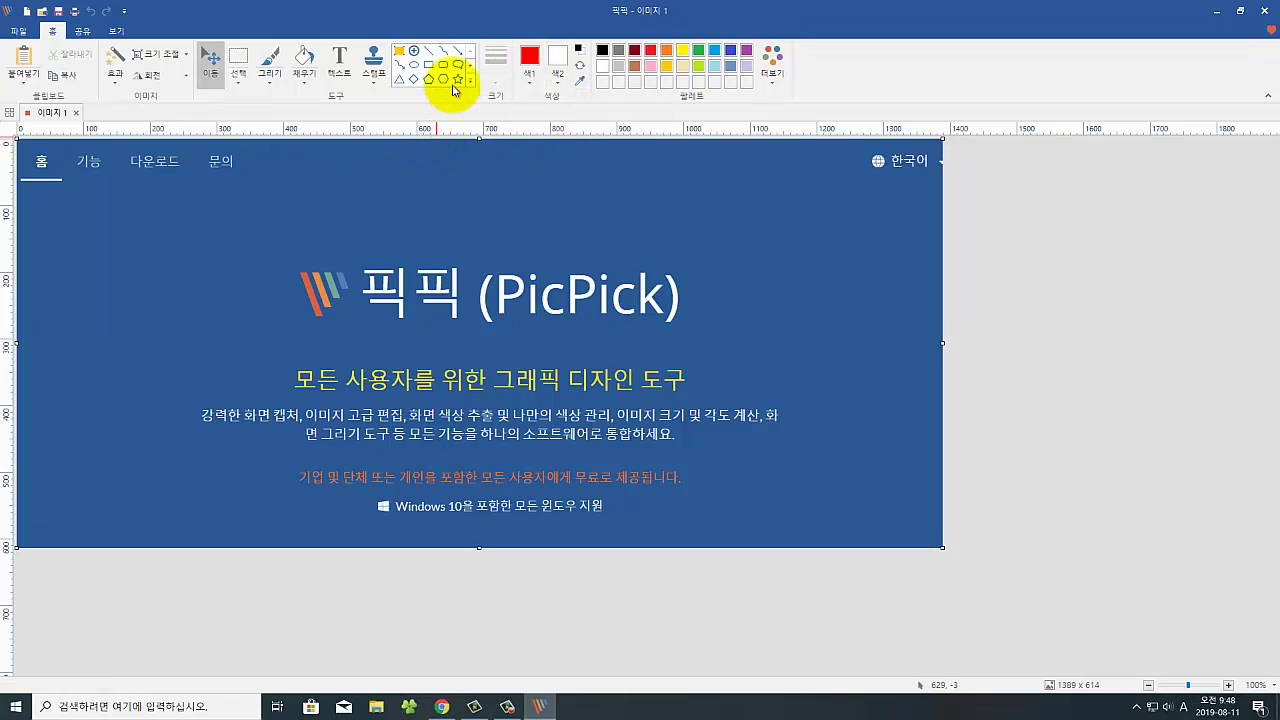
left_click(429, 55)
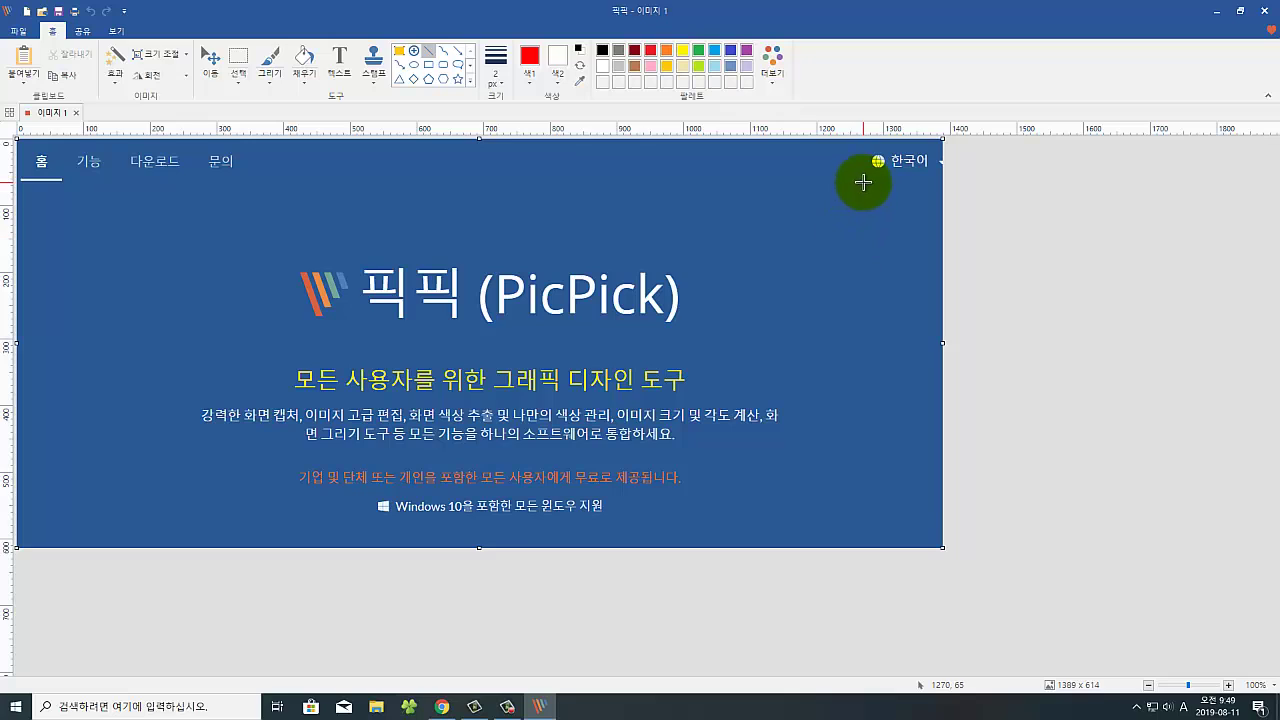
left_click_drag(865, 183, 937, 183)
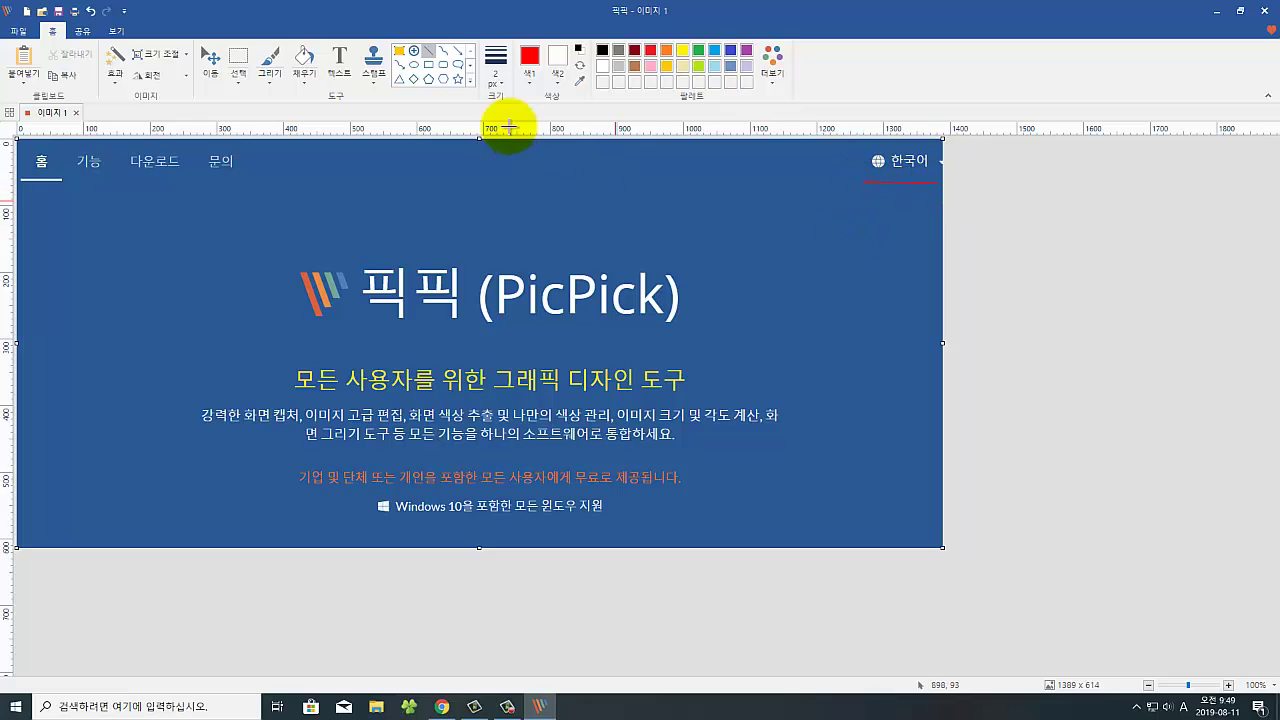
Draw a red arrow about 251 x 124 pixels in extent pointing up to the 한국어 language selector.
left_click(457, 57)
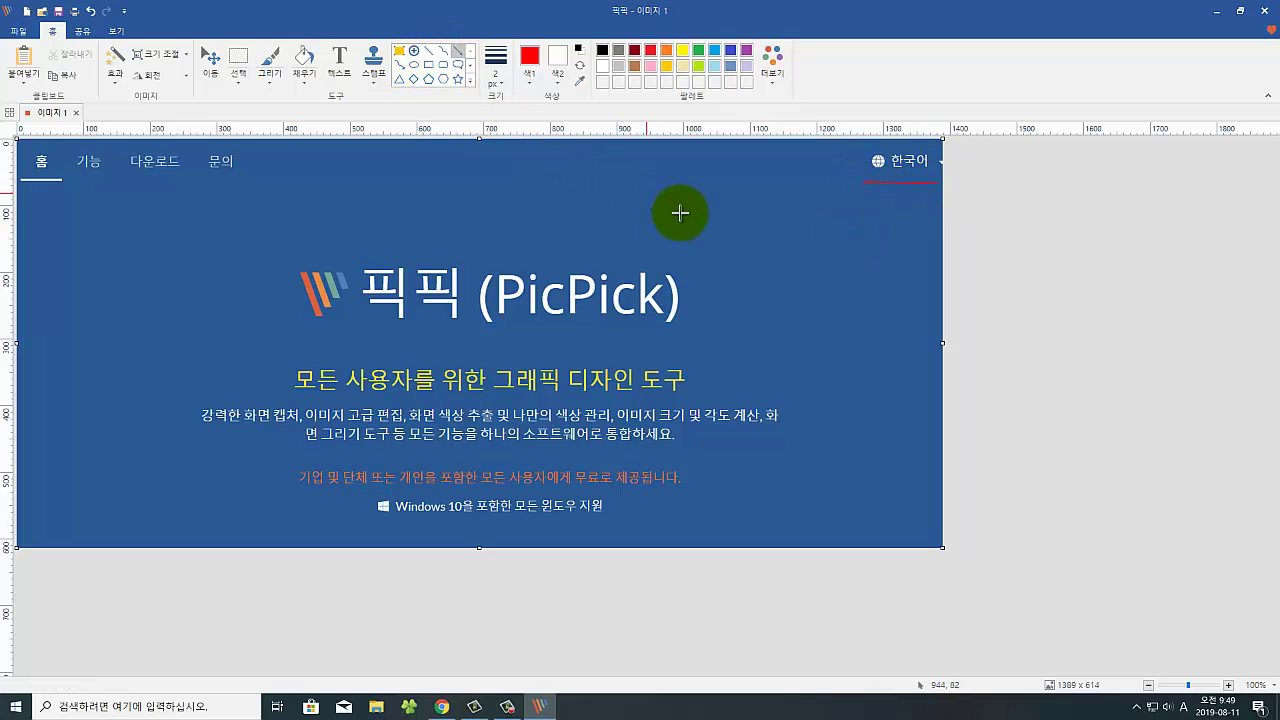
left_click_drag(698, 246, 860, 170)
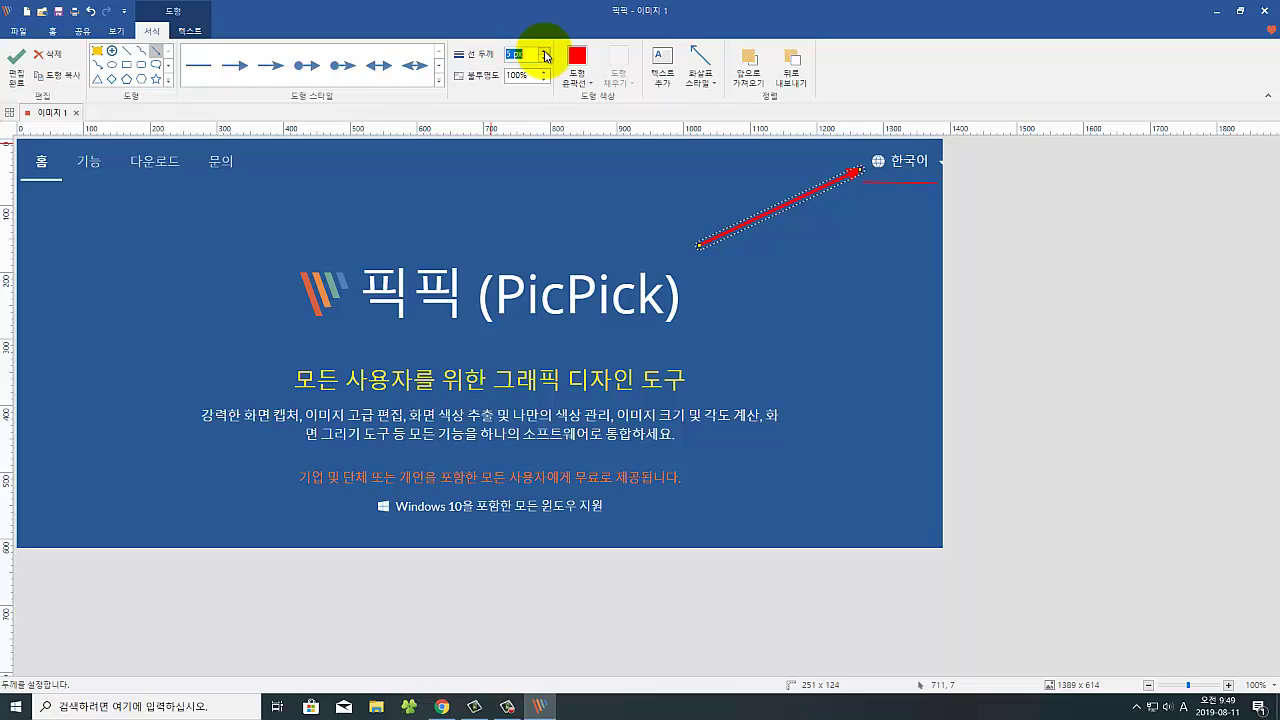
left_click(538, 195)
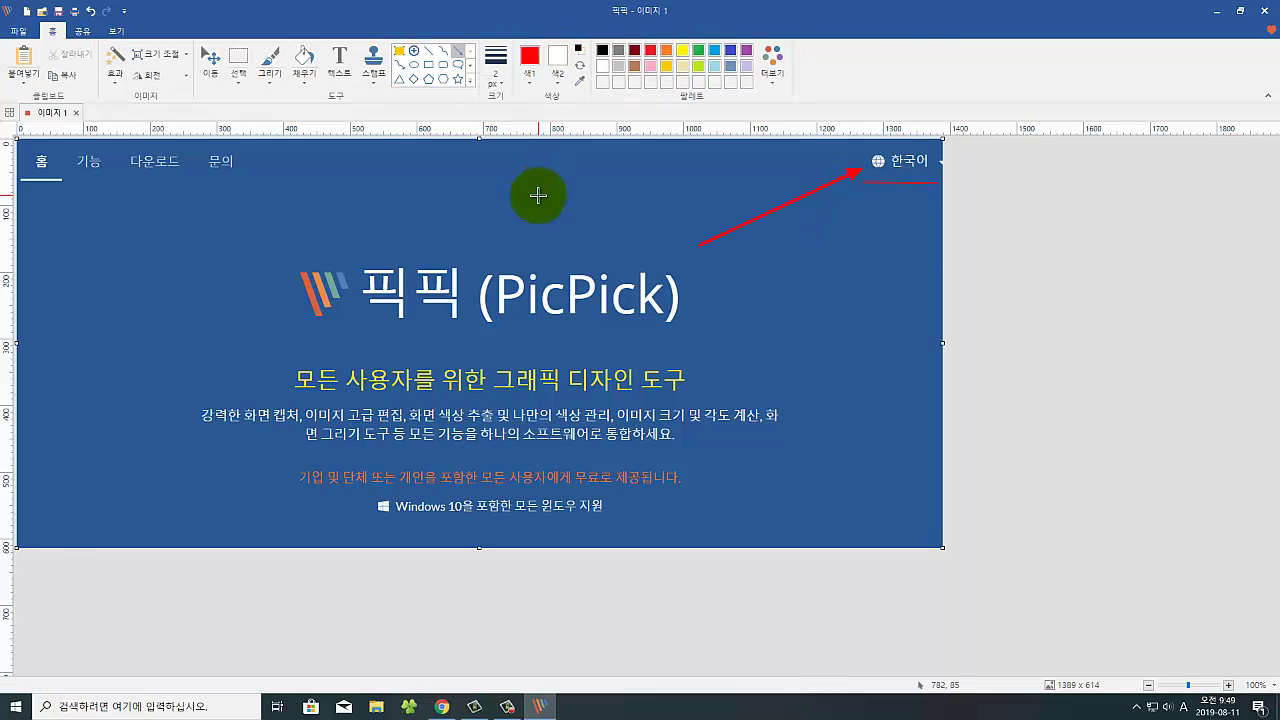
Add a text box of about 332 x 75 pixels above the PicPick title, reading "텍스트 입력" in red.
left_click(341, 82)
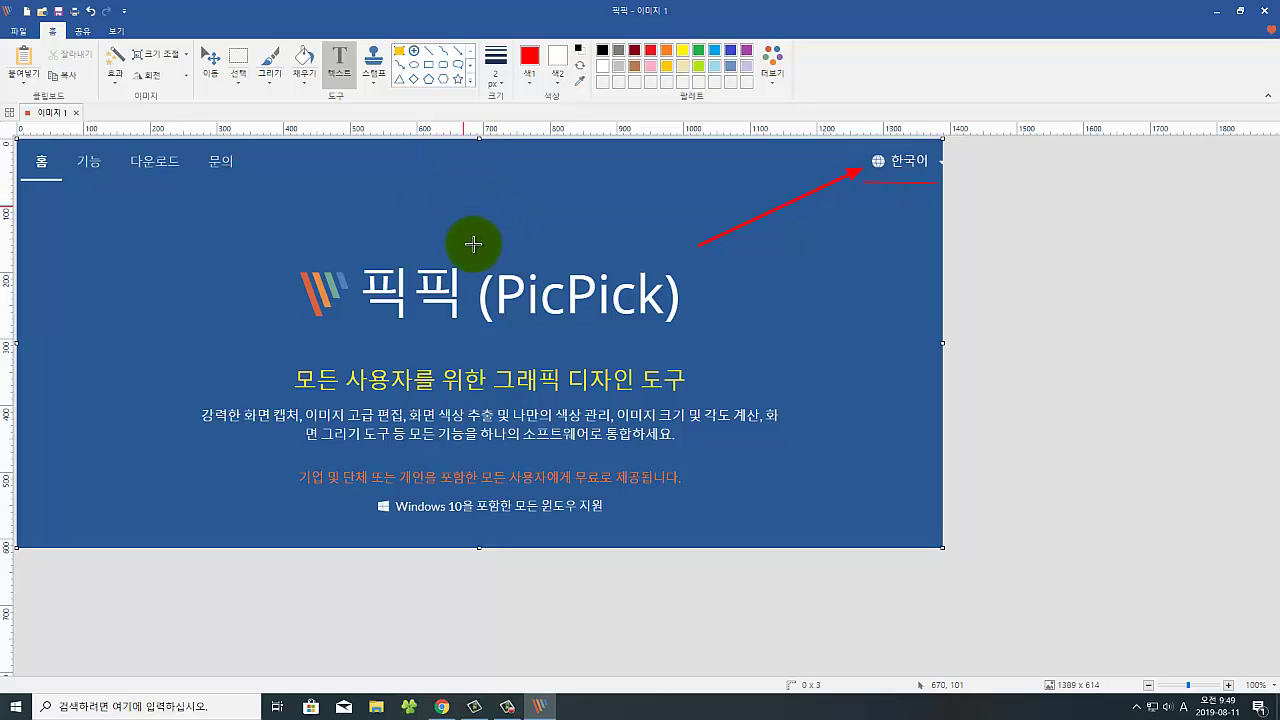
left_click_drag(463, 204, 690, 259)
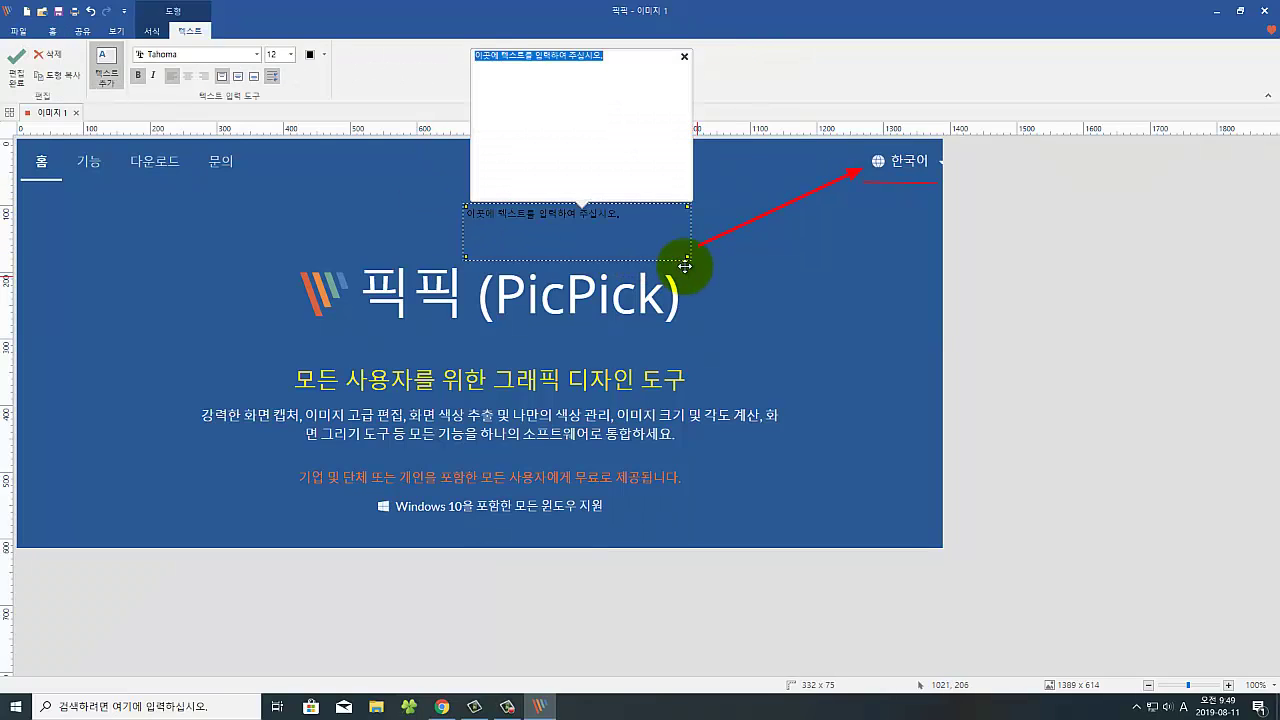
key("Hangul")
type("텍스트 입력")
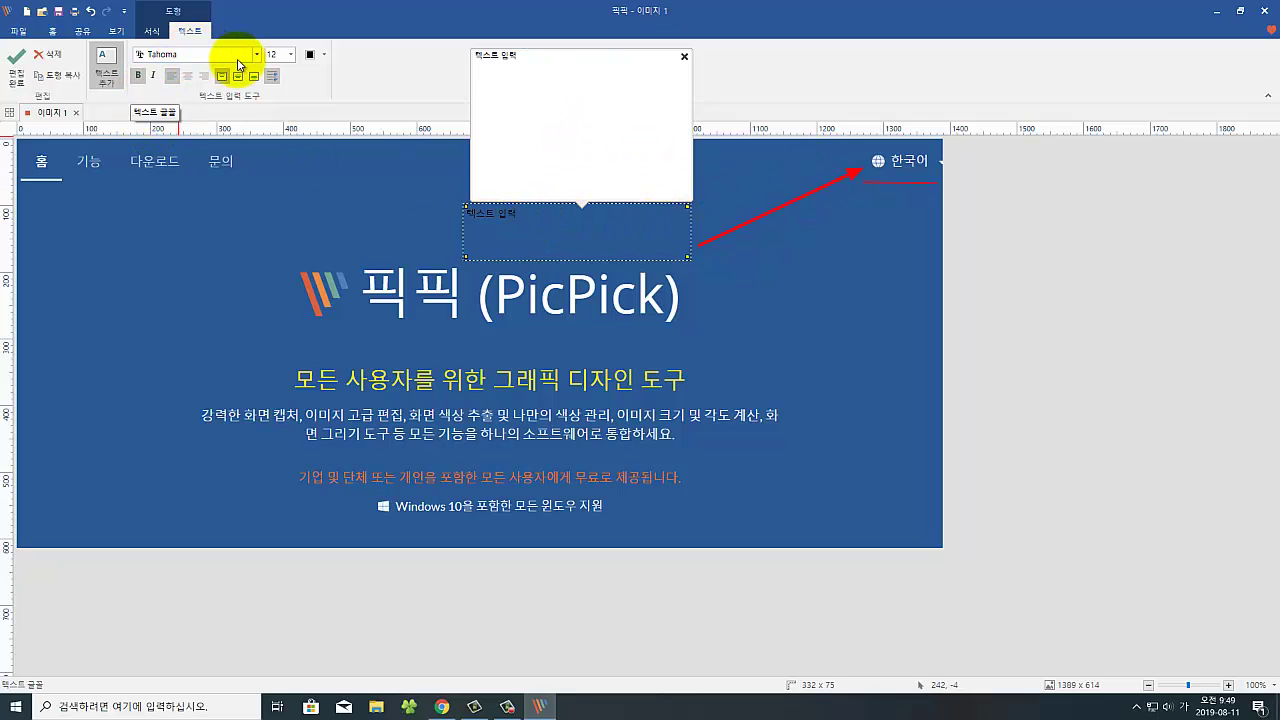
left_click(309, 60)
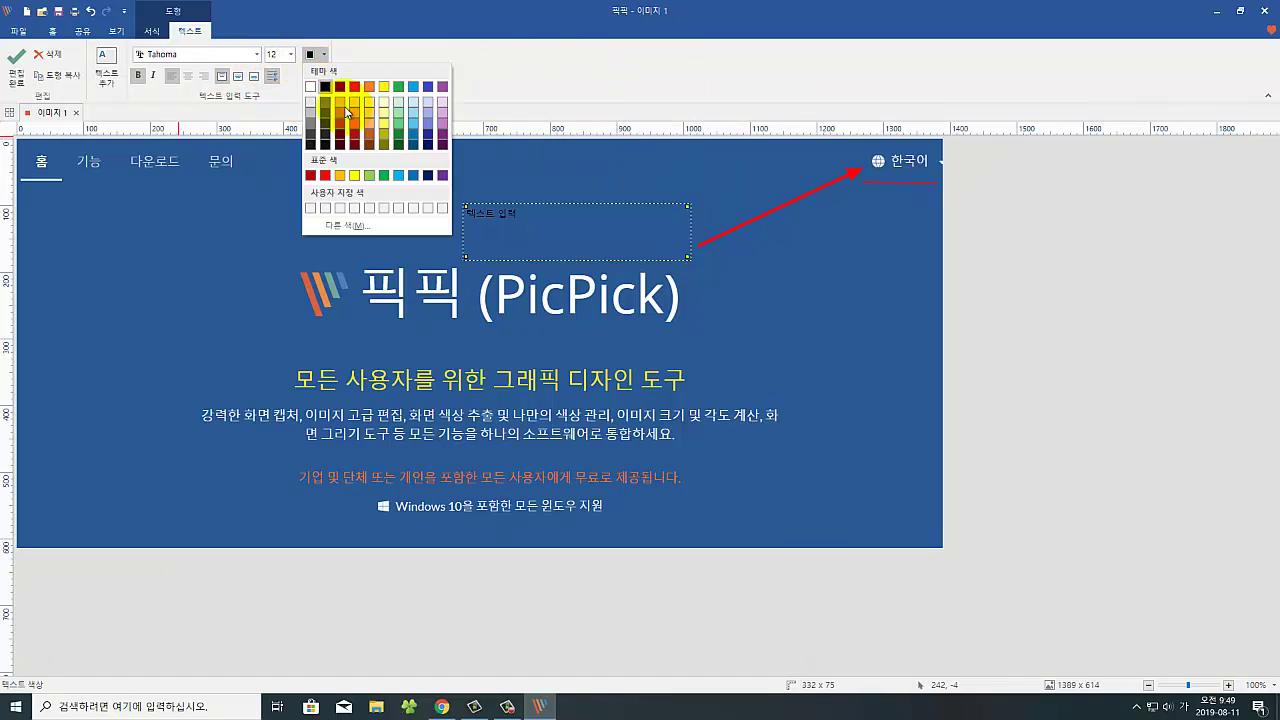
left_click(355, 87)
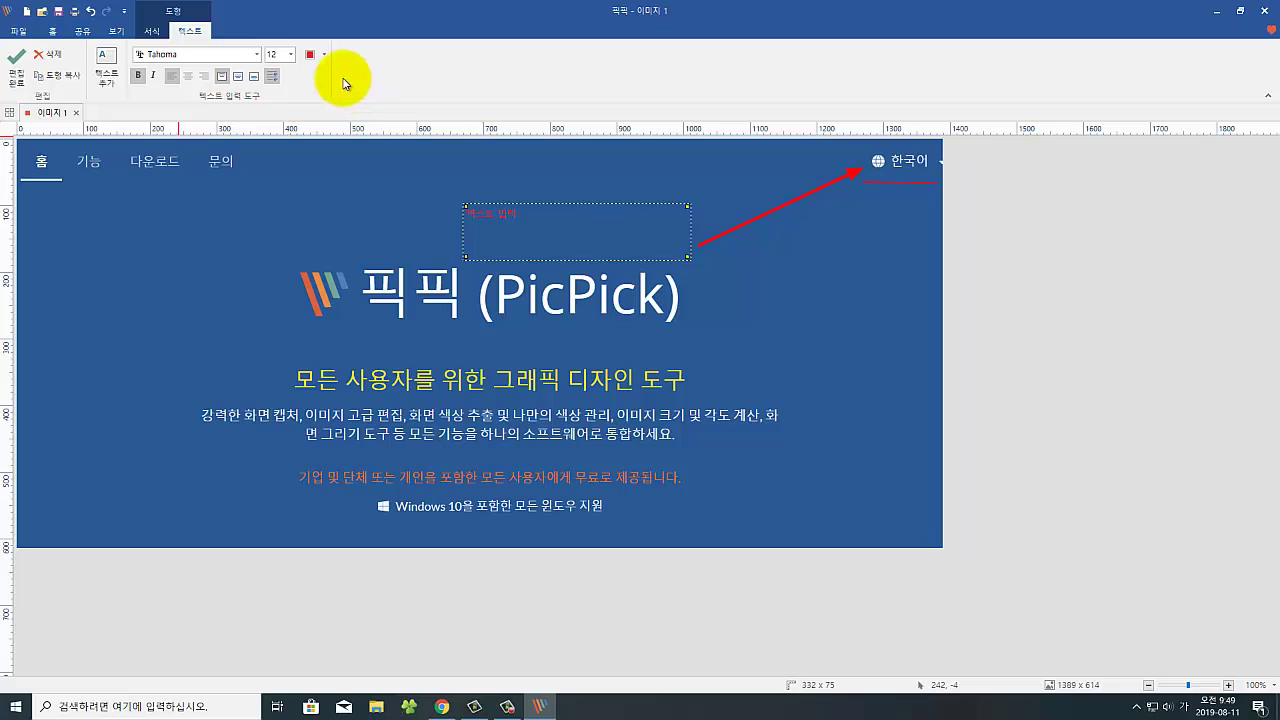
Set the text box's font to 맑은 고딕 at size 22, move it so the text sits beside the arrow's tail, and finish editing.
left_click(289, 57)
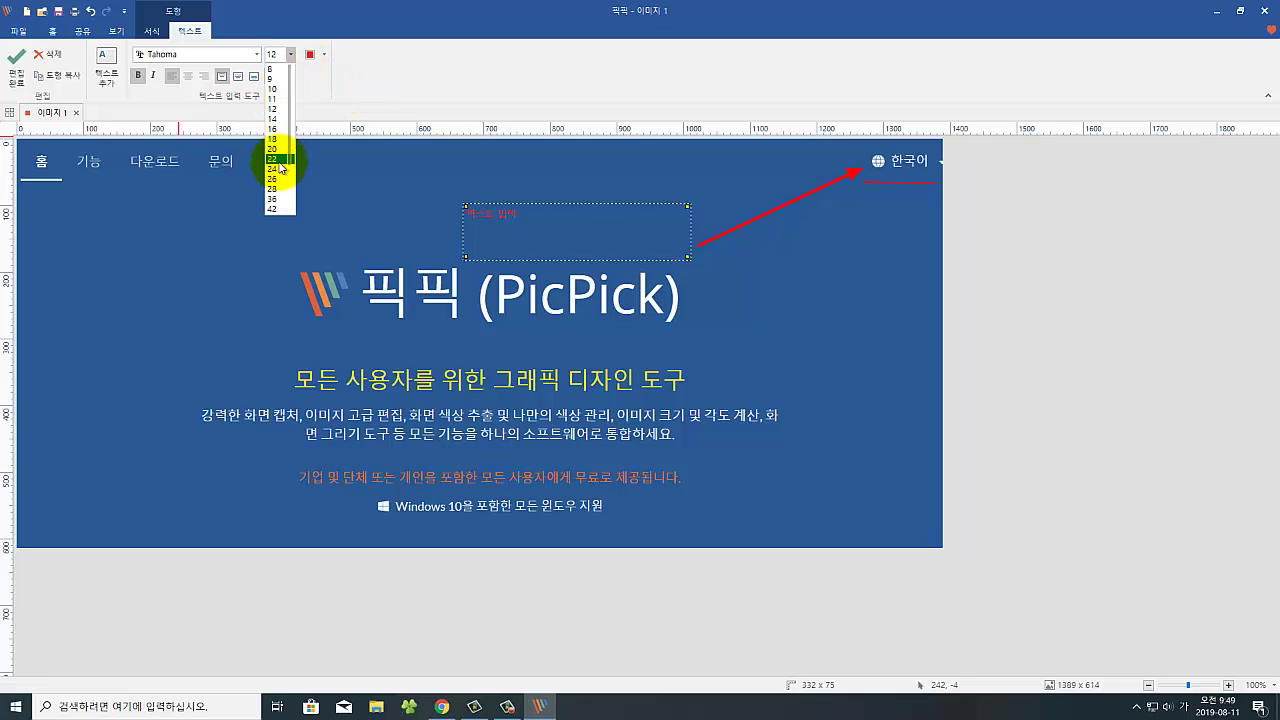
left_click(274, 163)
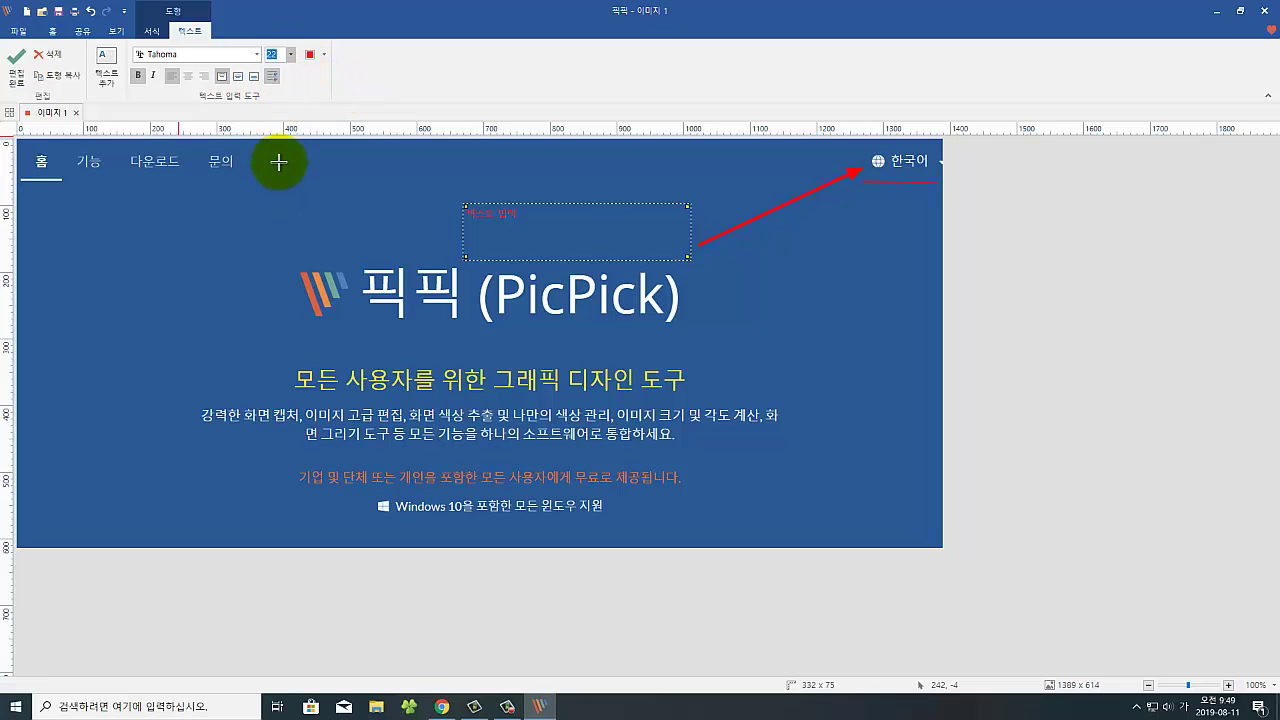
left_click(257, 54)
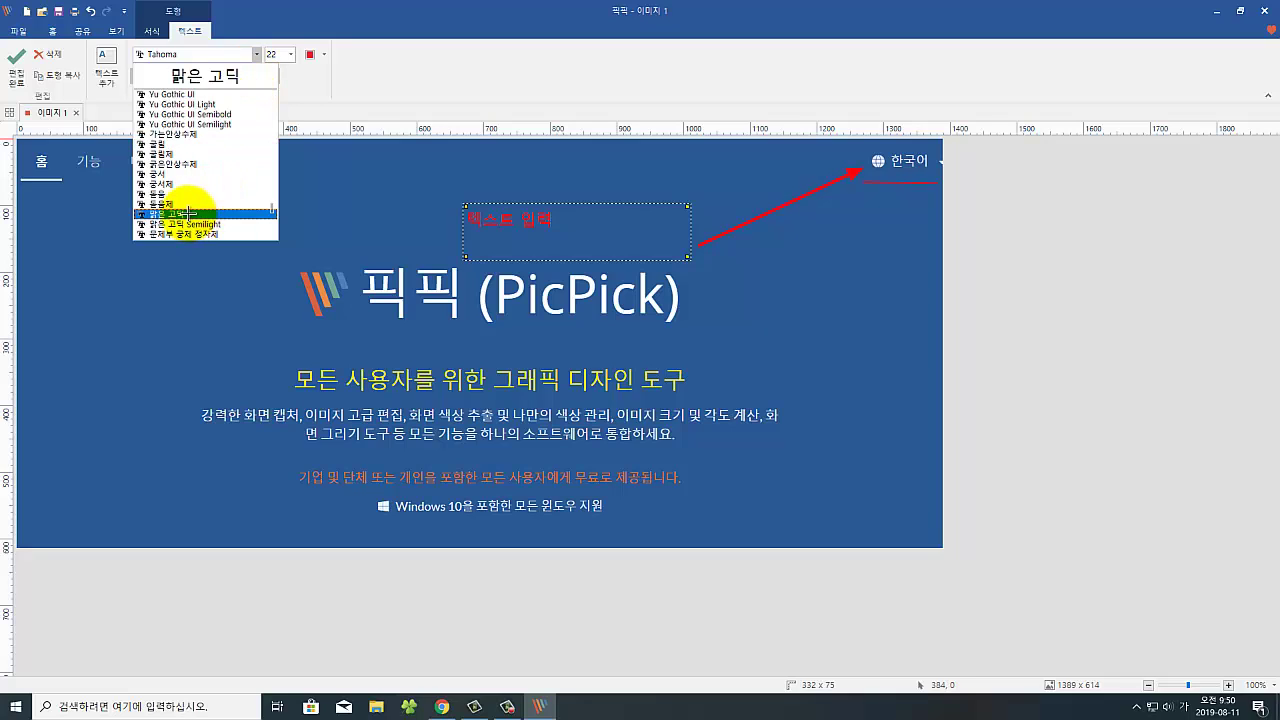
left_click(187, 213)
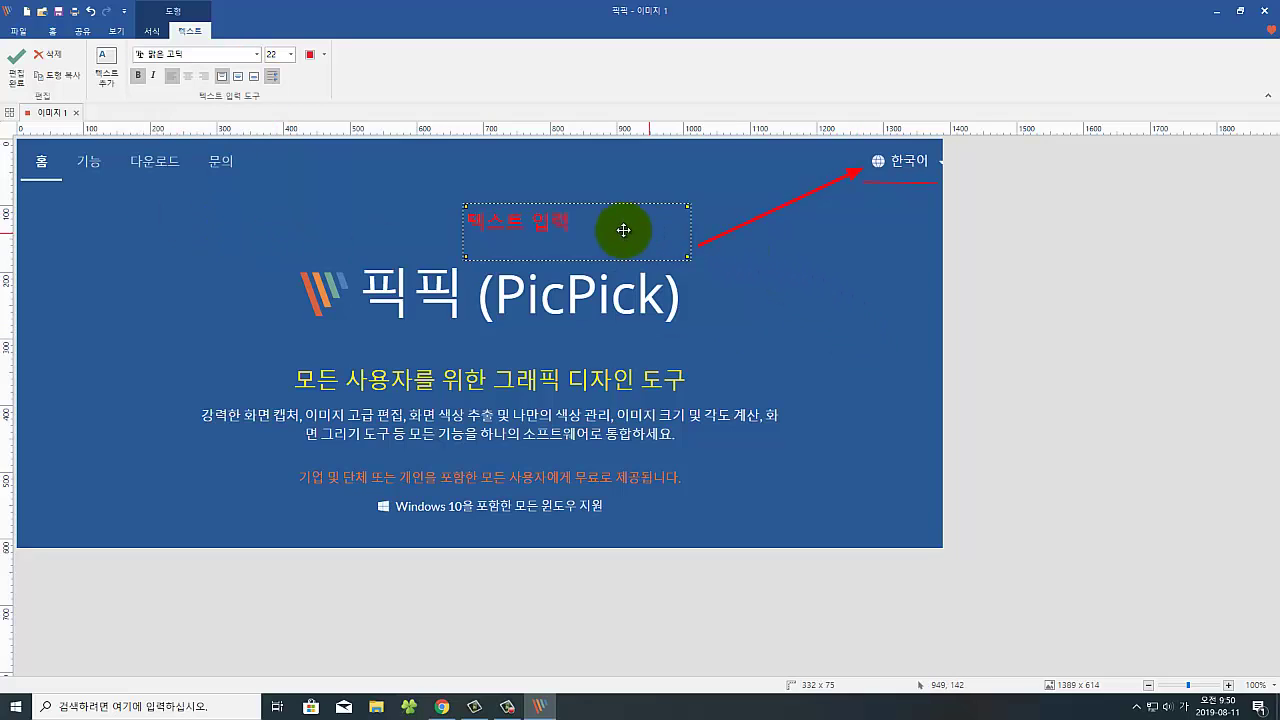
left_click_drag(623, 230, 742, 252)
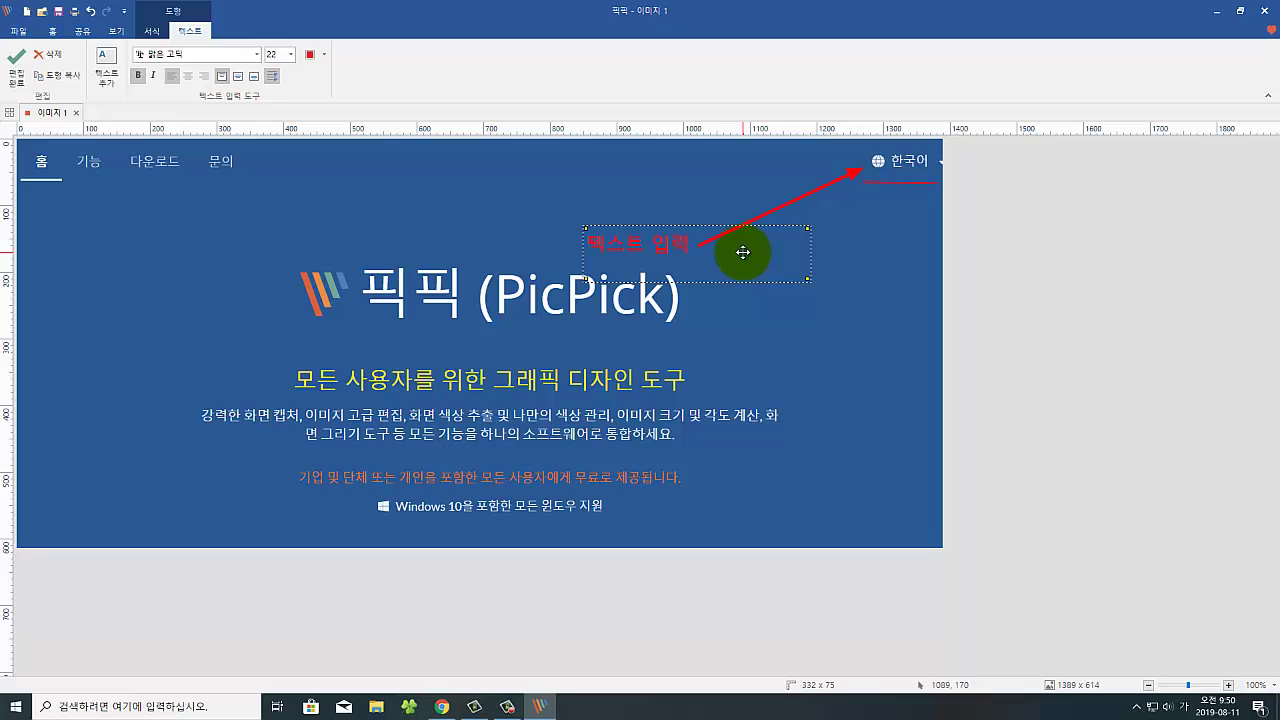
left_click(866, 306)
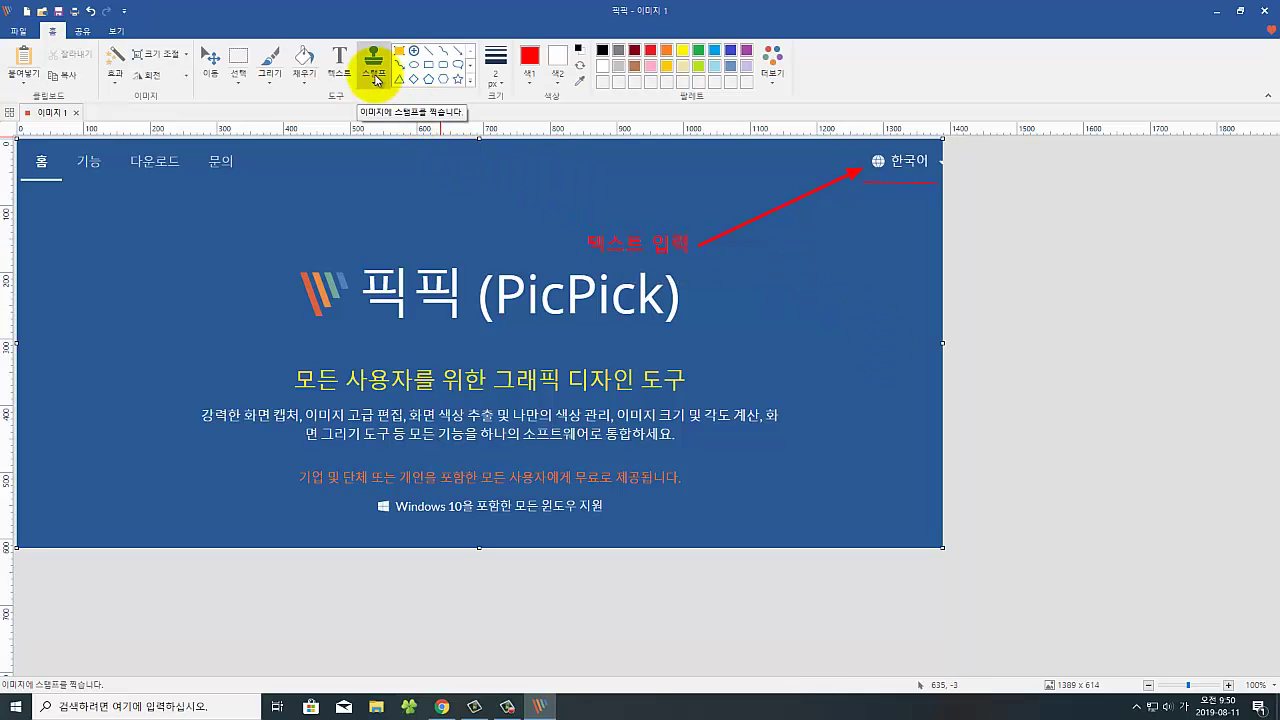
Place a red number stamp 1 in the empty area beside the PicPick logo in the captured image.
left_click(375, 78)
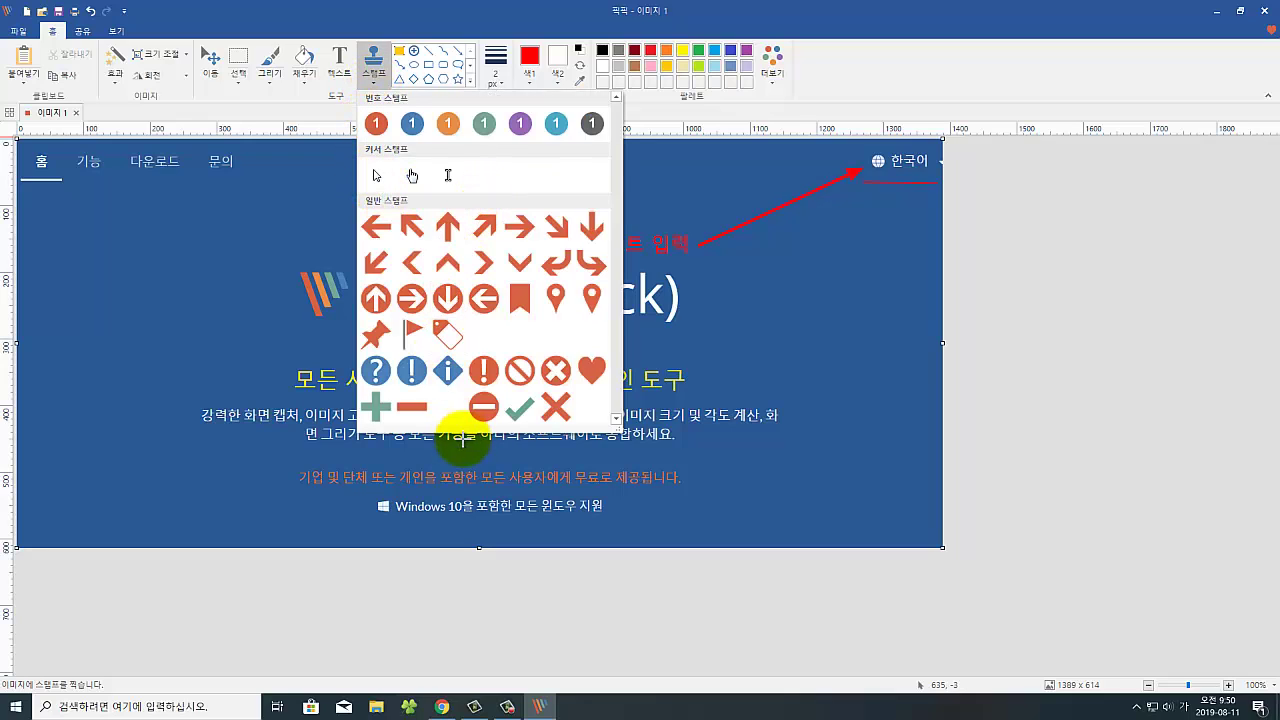
left_click(378, 125)
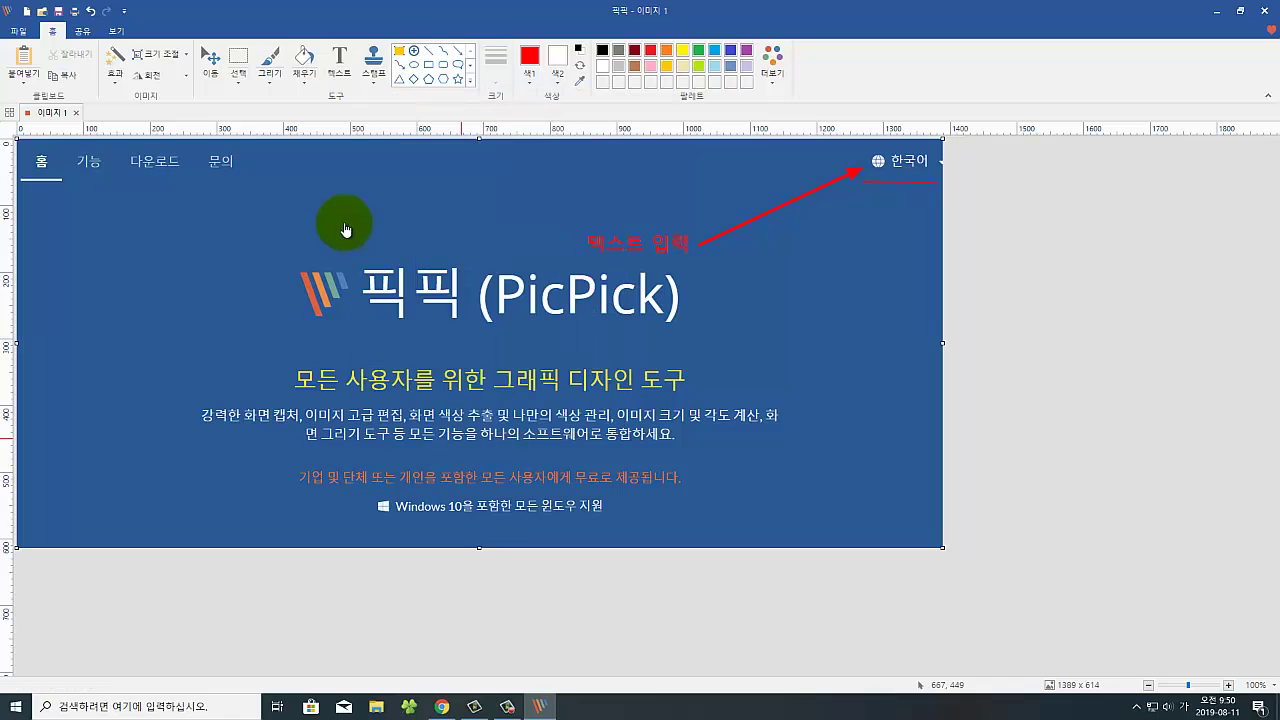
left_click(233, 297)
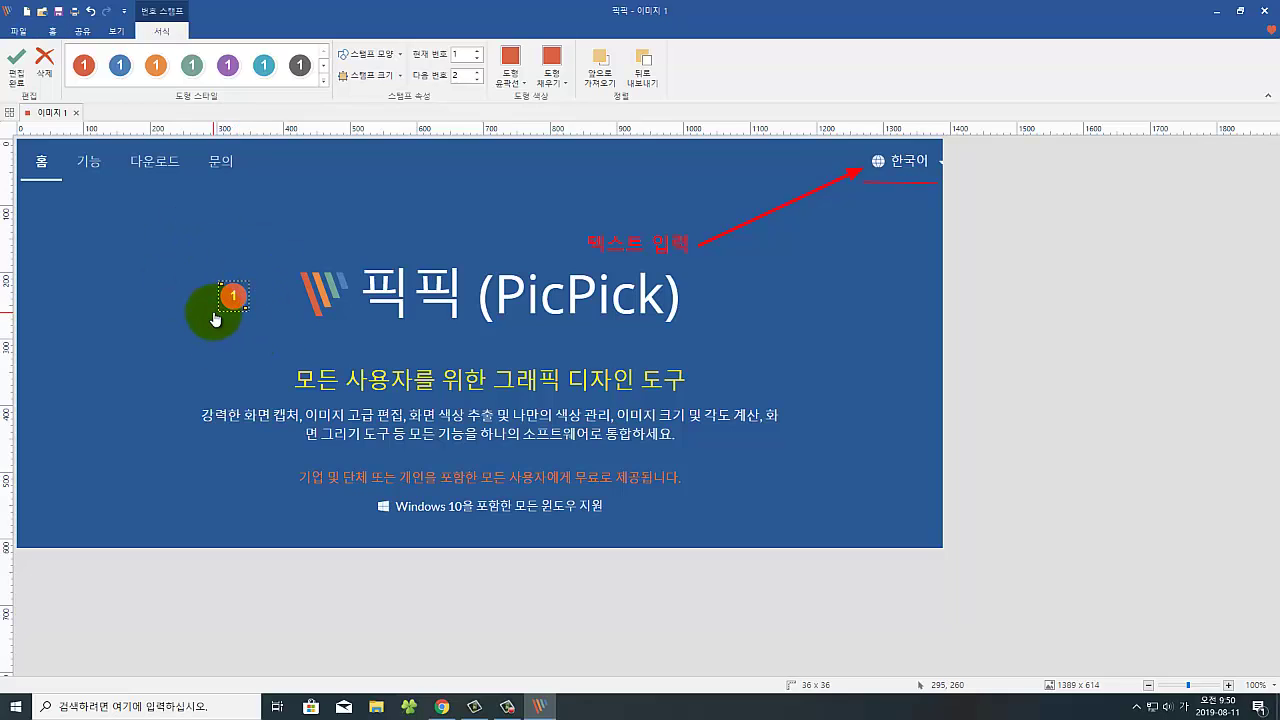
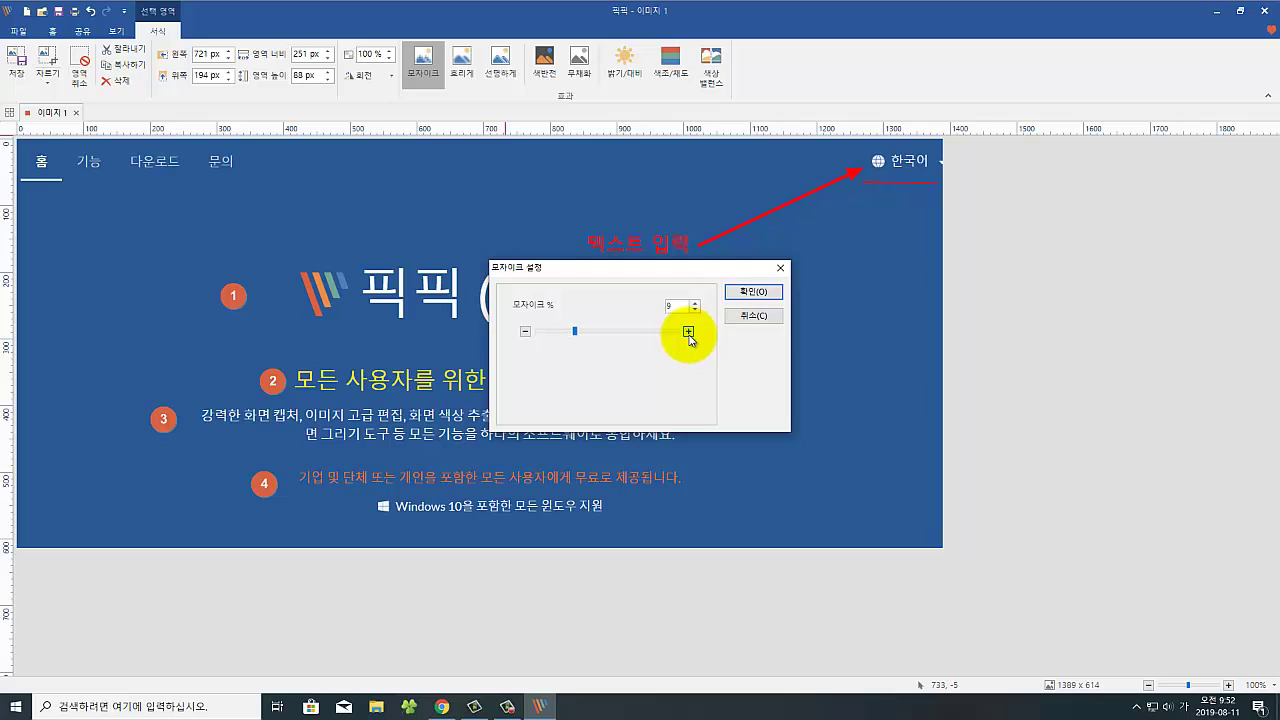
Apply the mosaic effect to the selected area of about 251 x 88 pixels over the word PicPick in the title.
left_click(749, 295)
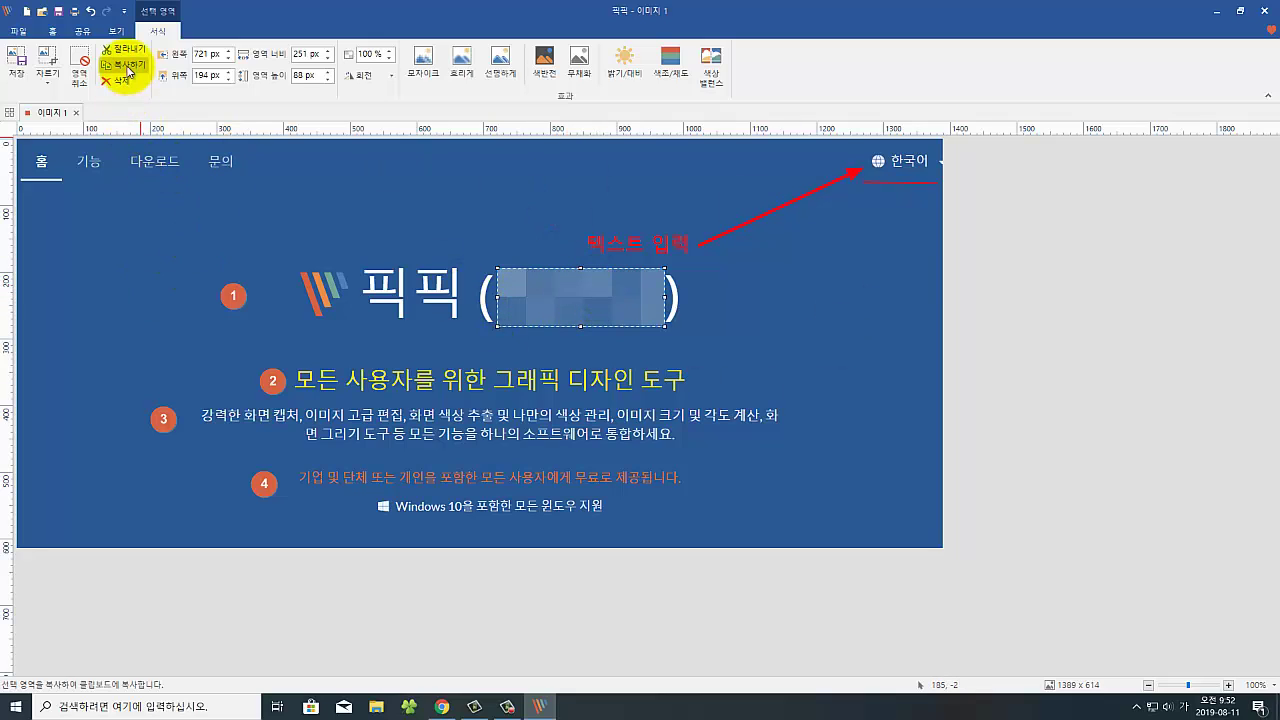
Review the watermark effect's file, position and opacity settings, and close them without applying a watermark.
left_click(53, 31)
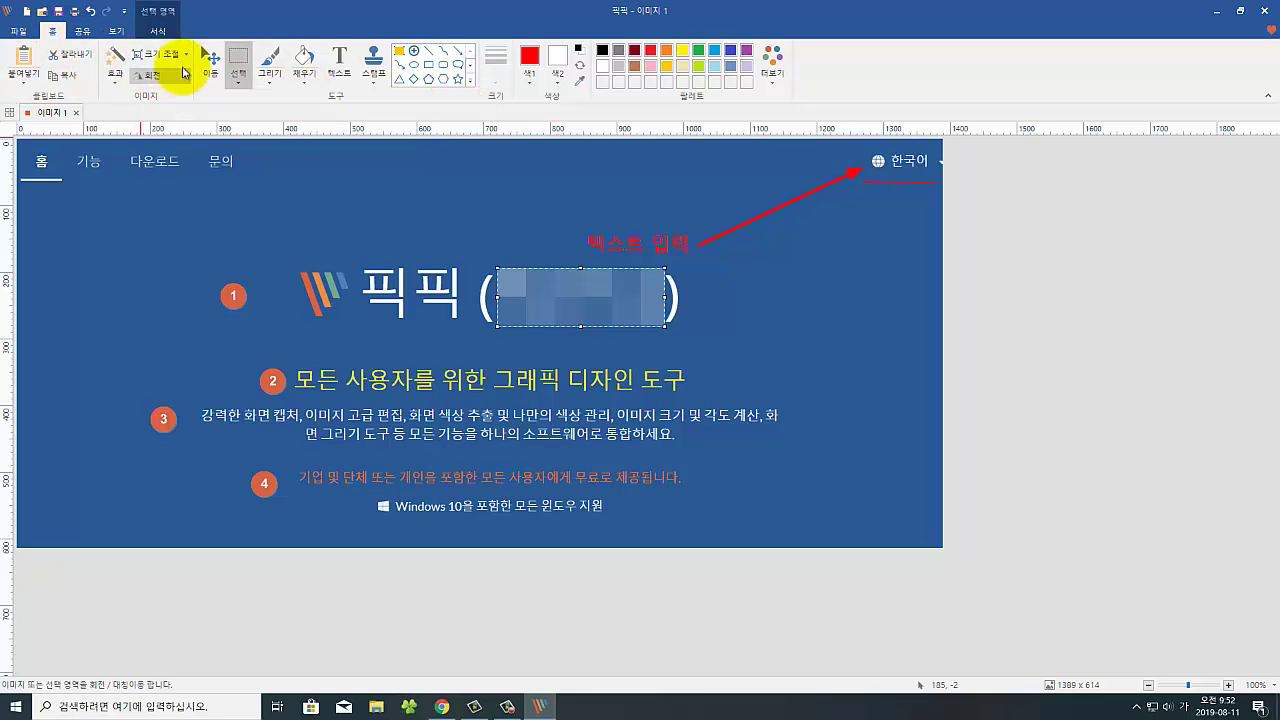
left_click(115, 82)
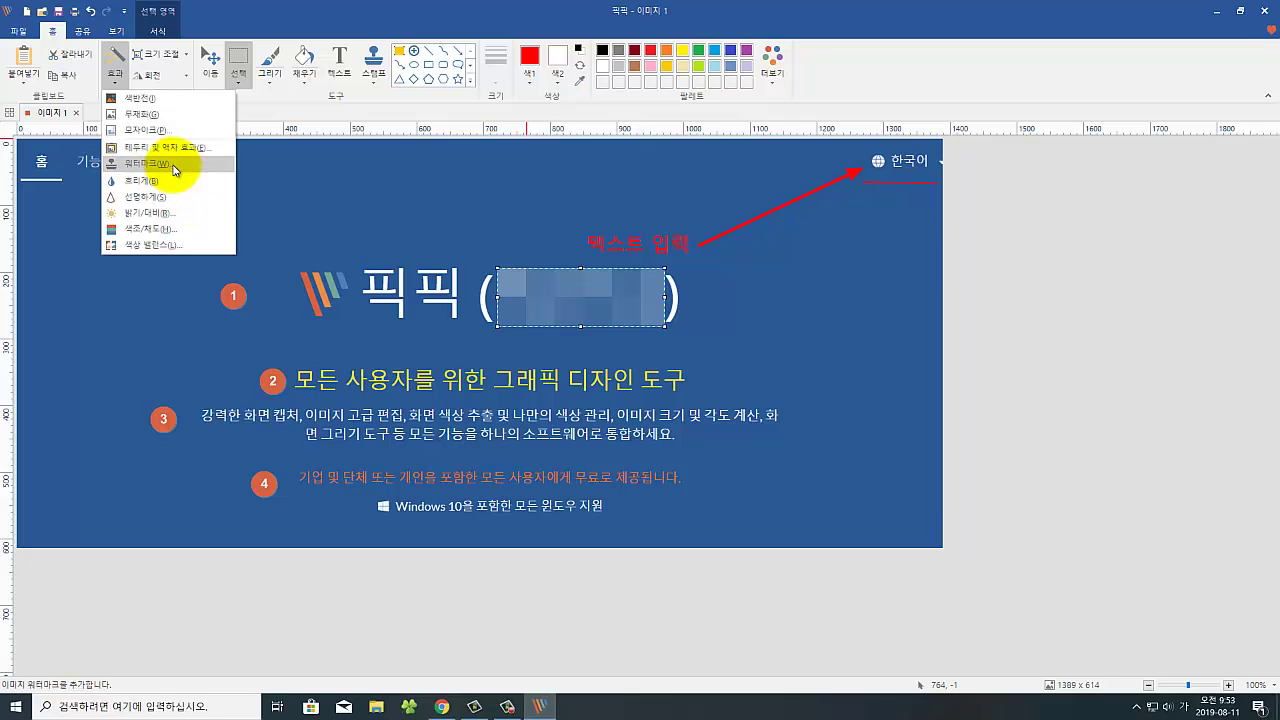
left_click(150, 163)
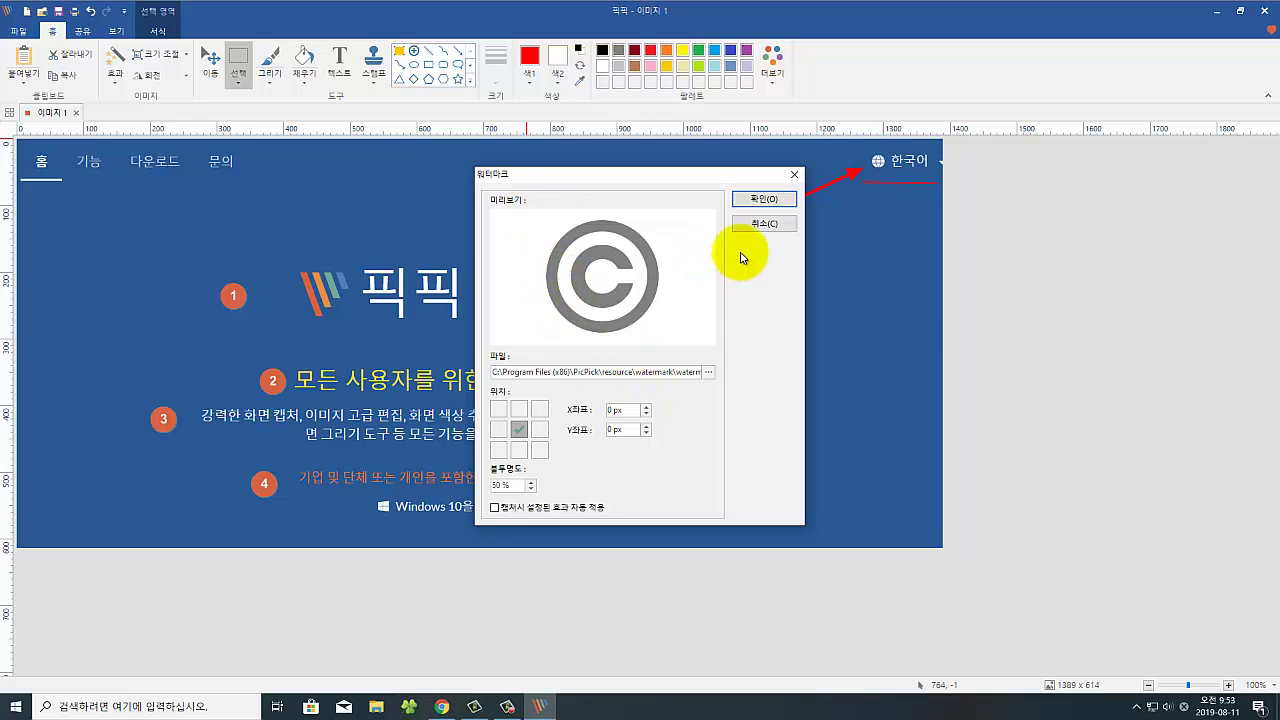
left_click(781, 174)
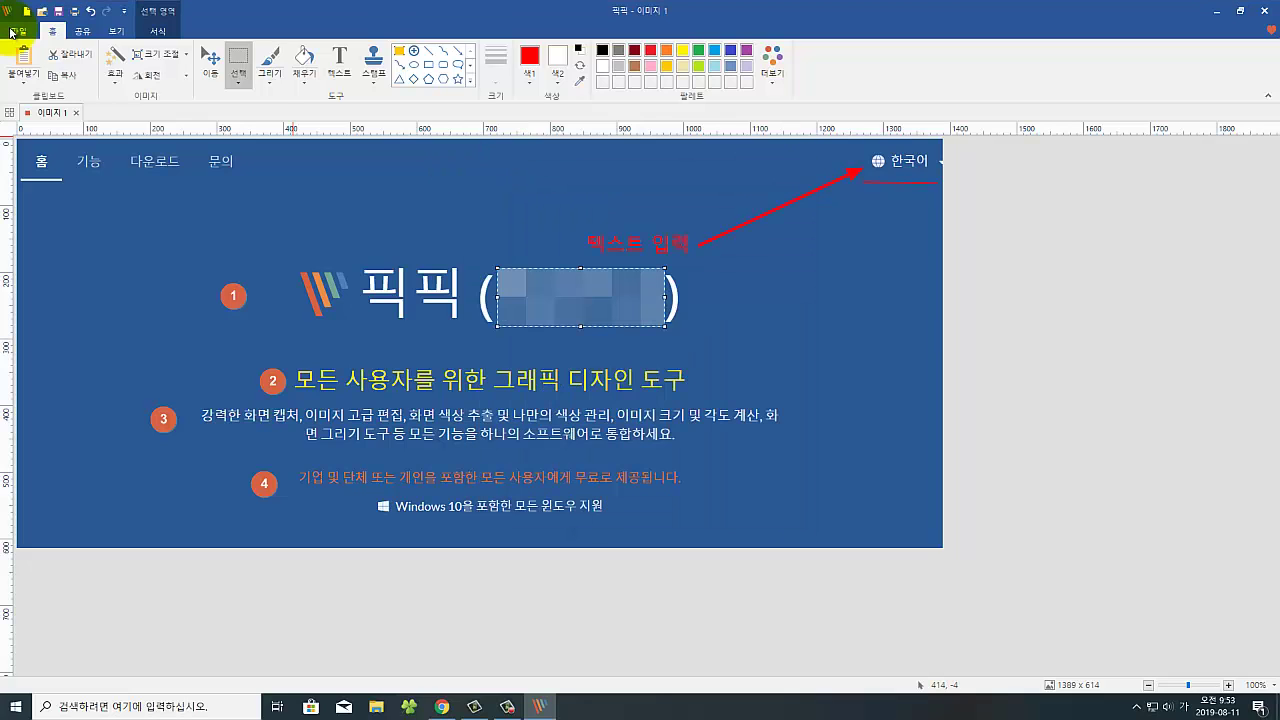
Capture a fixed 320 x 240 pixel region around the PicPick logo and 픽픽 on the home page.
left_click(15, 32)
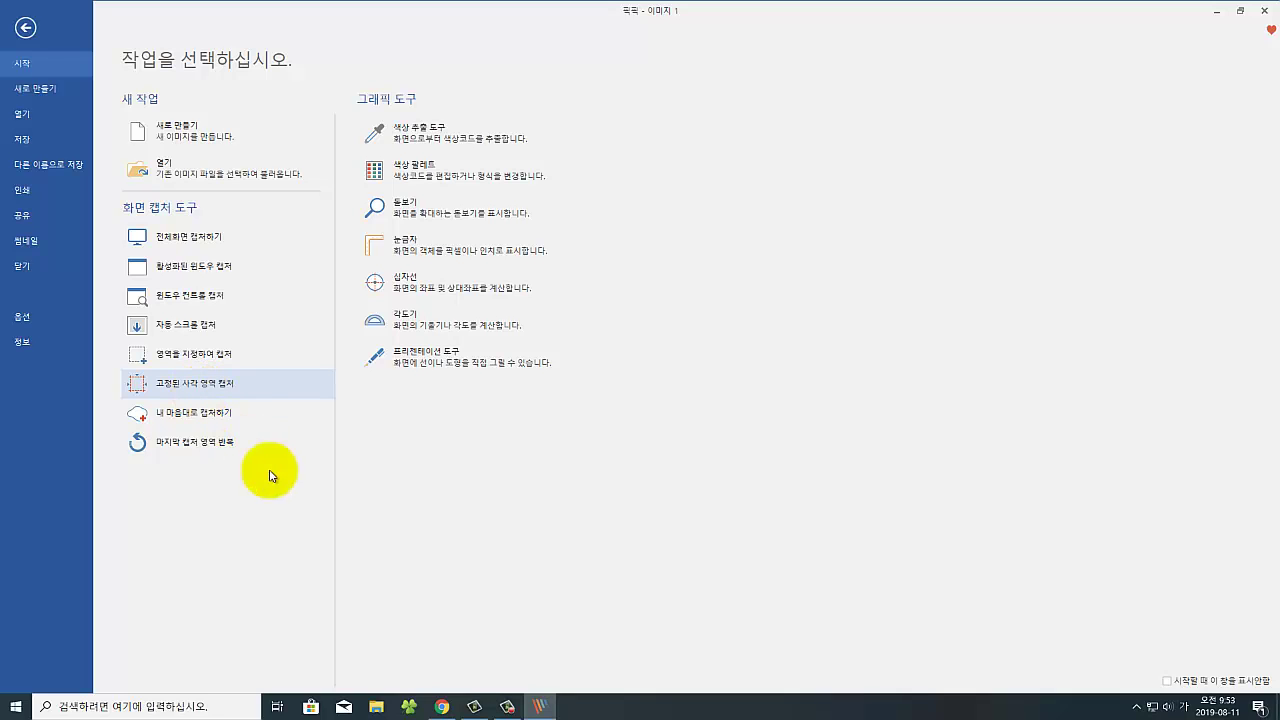
left_click(204, 384)
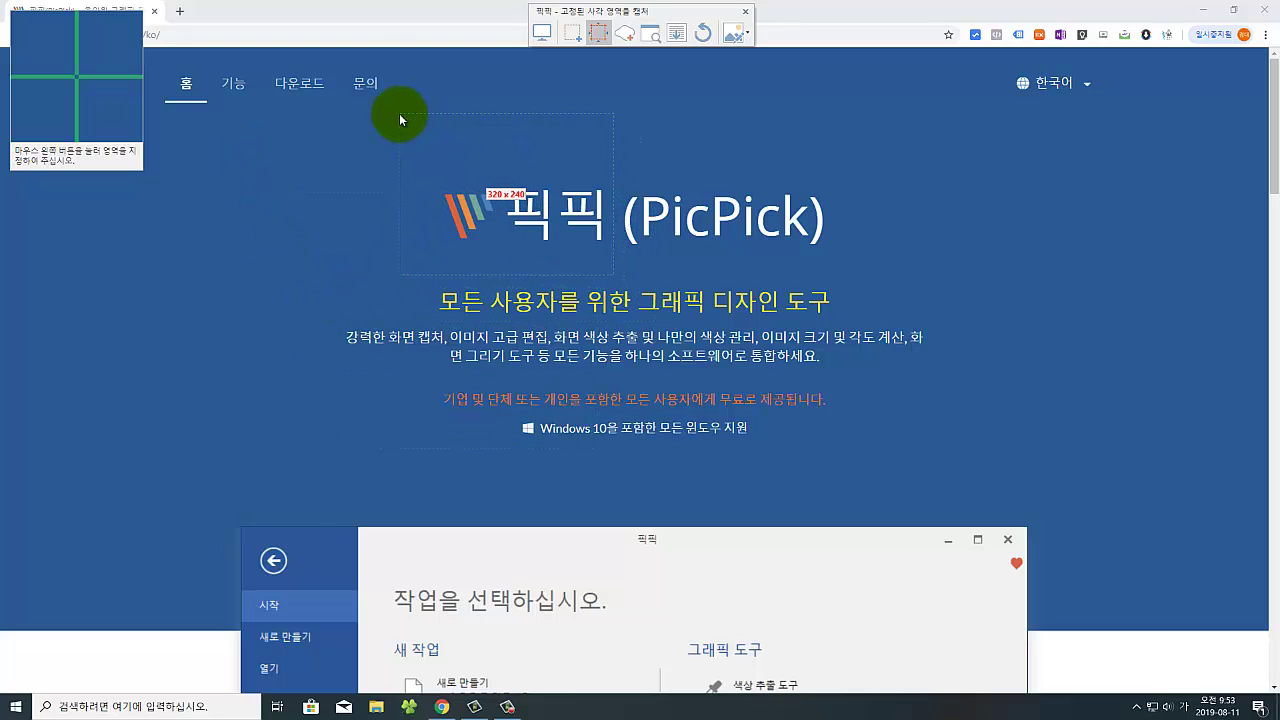
left_click(399, 113)
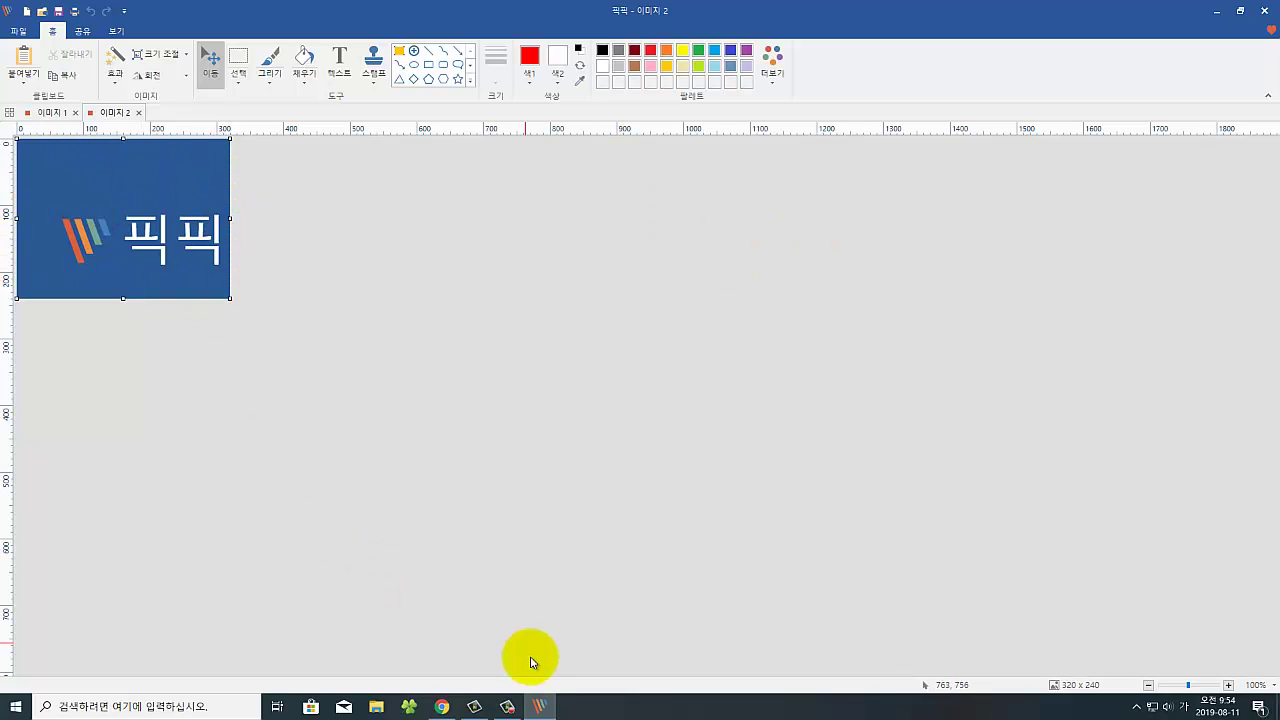
Capture another fixed 320 x 240 pixel region around the word (PicPick) in the page title and compare it with the previous capture.
left_click(441, 707)
key("ctrl+shift+Print")
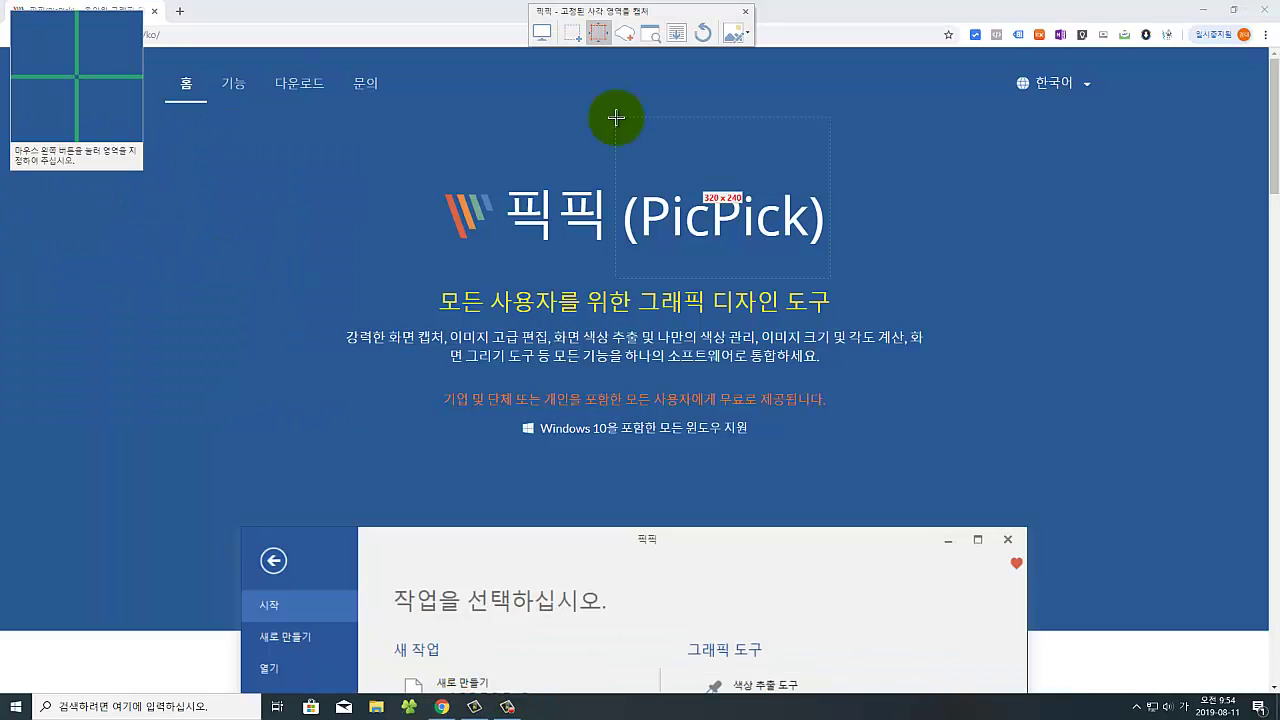
left_click(616, 118)
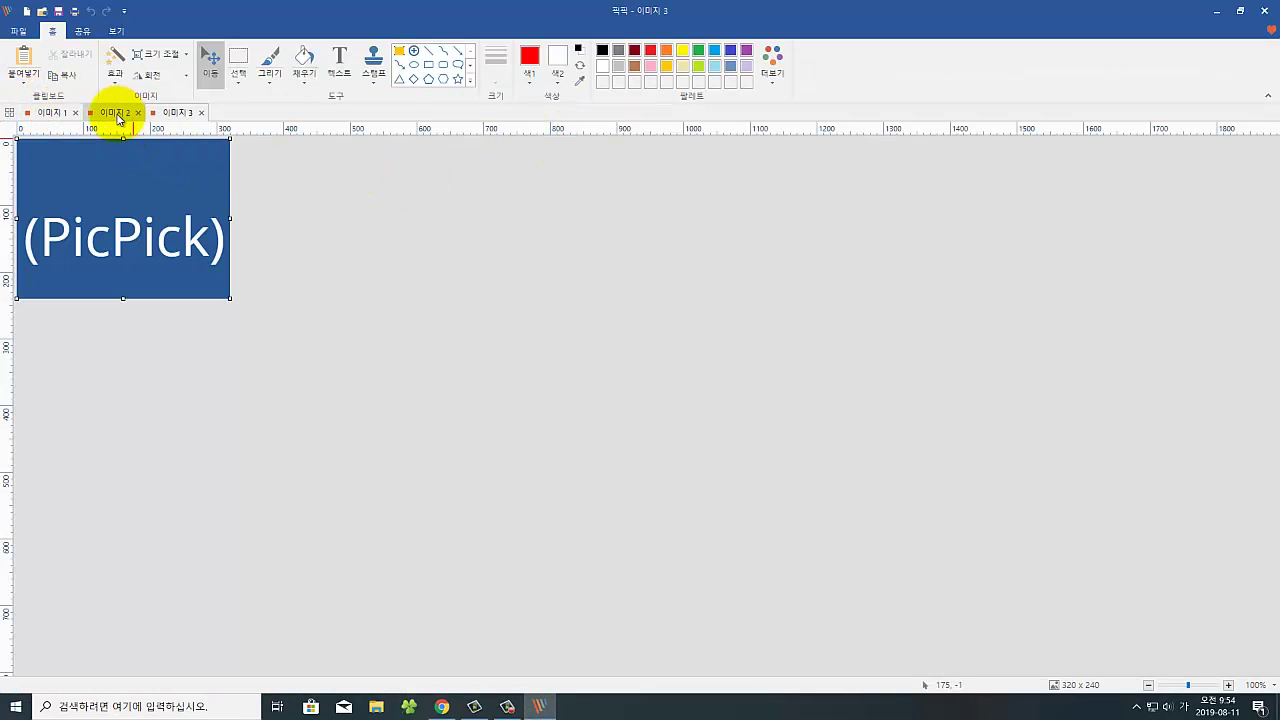
left_click(118, 113)
left_click(177, 113)
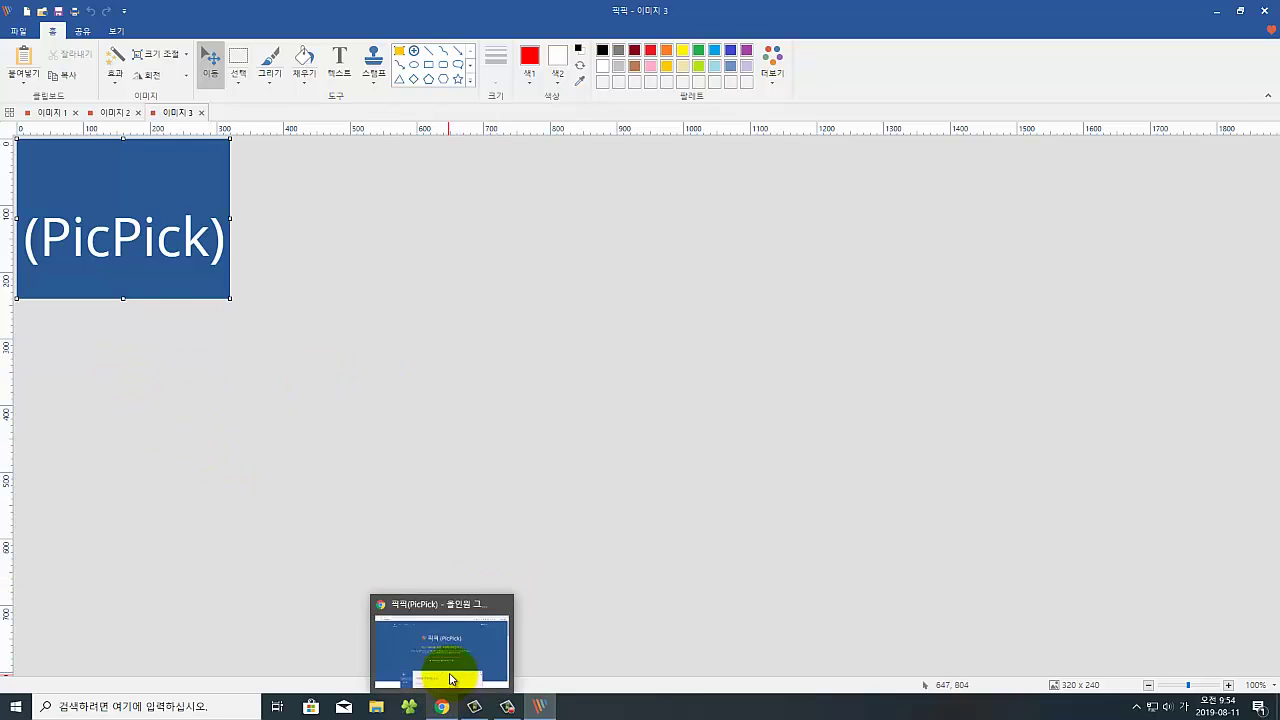
Set the fixed capture region to 330 px wide and 250 px high, and capture the area around the PicPick logo.
left_click(20, 31)
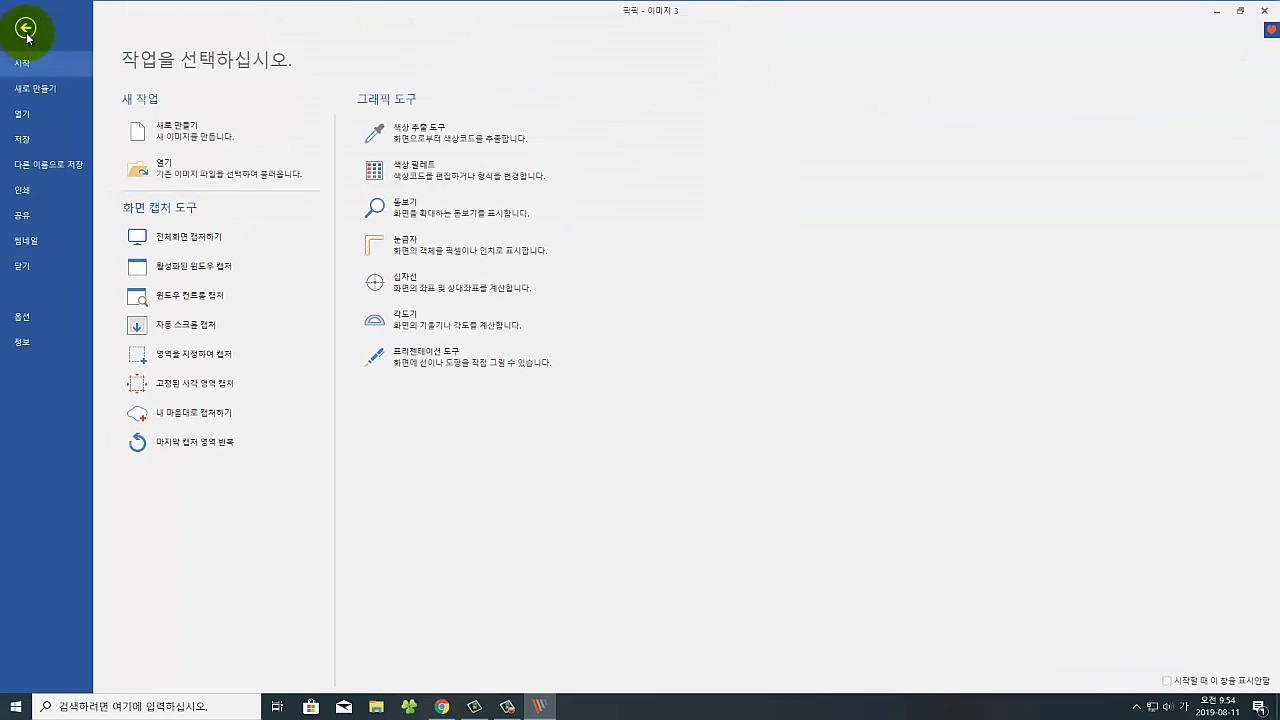
left_click(209, 386)
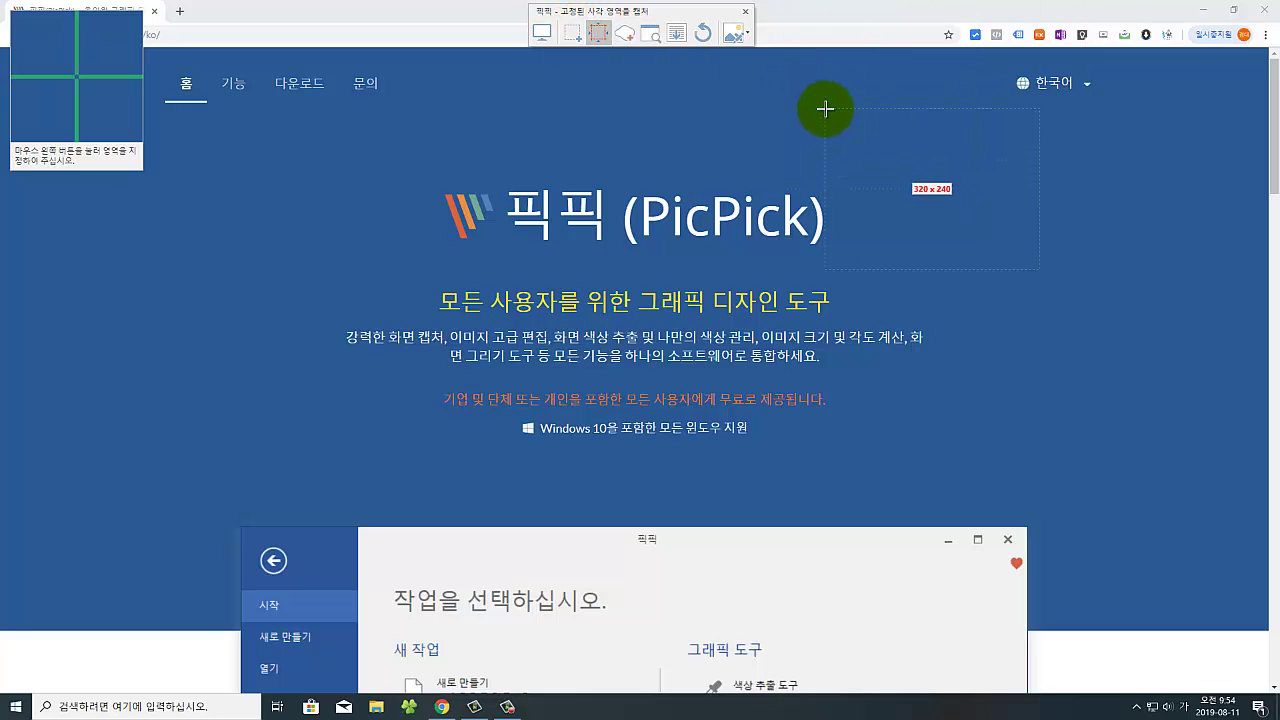
left_click(572, 33)
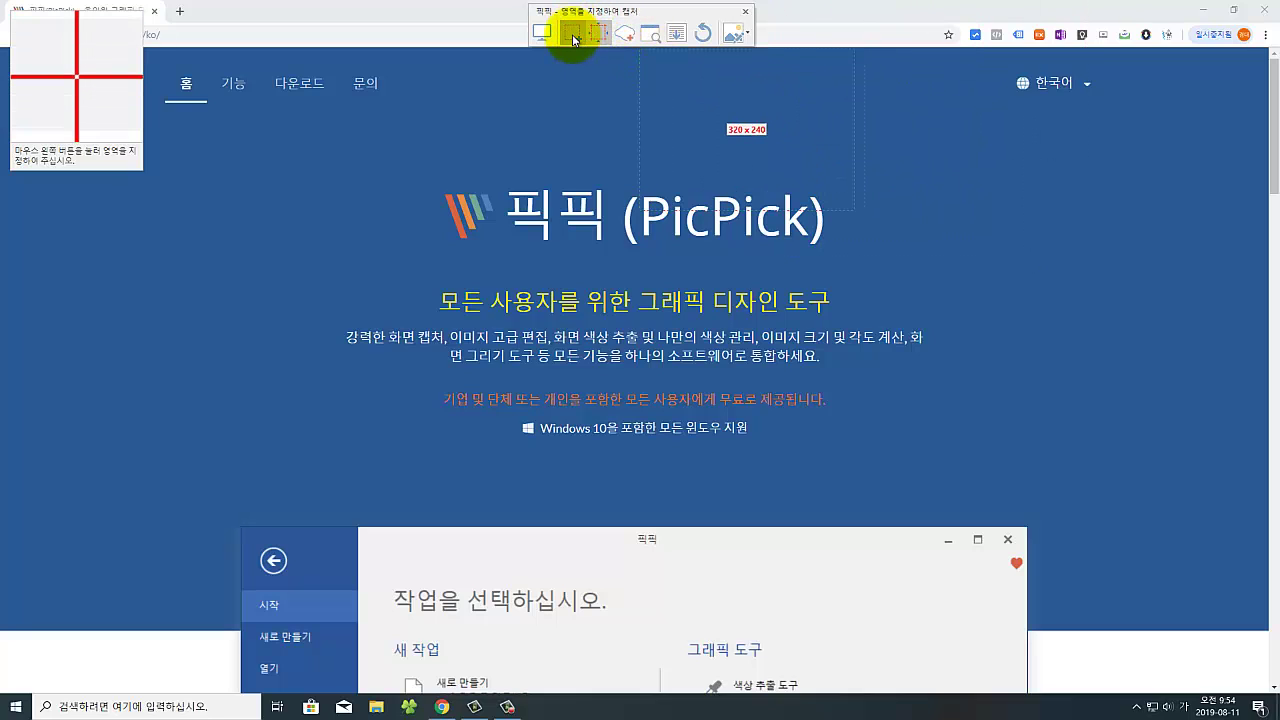
left_click(597, 34)
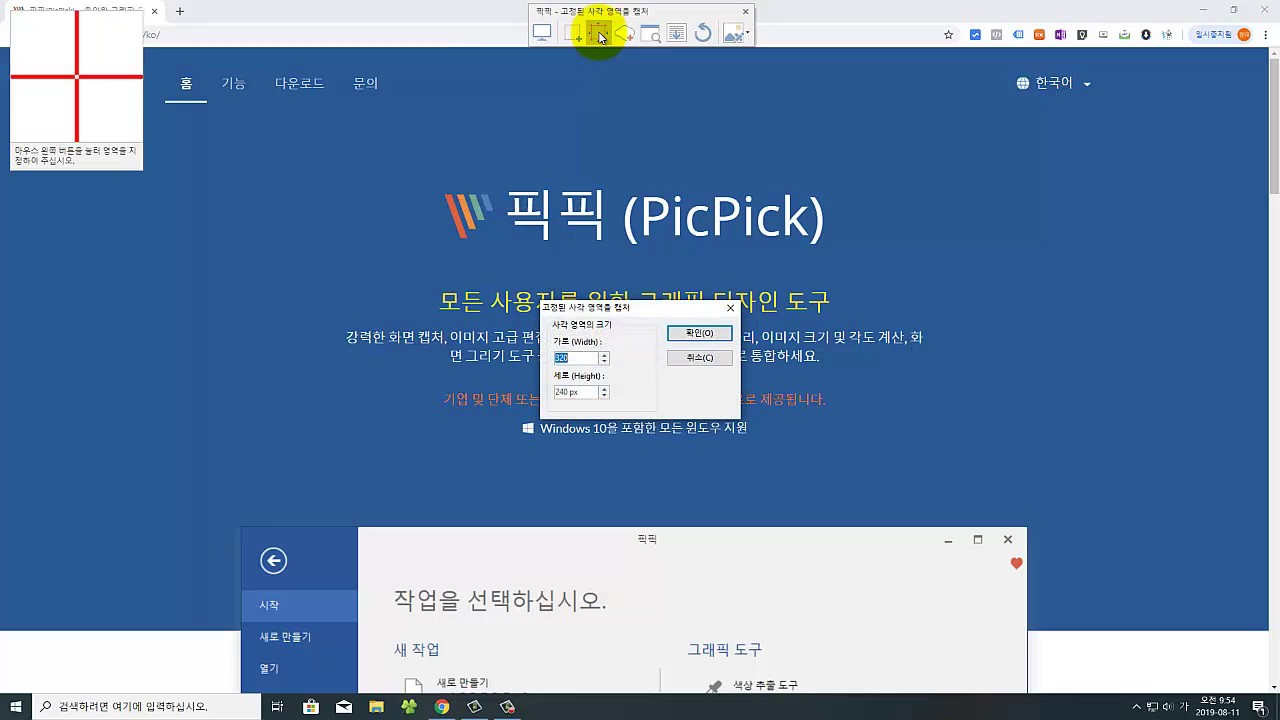
left_click(604, 355)
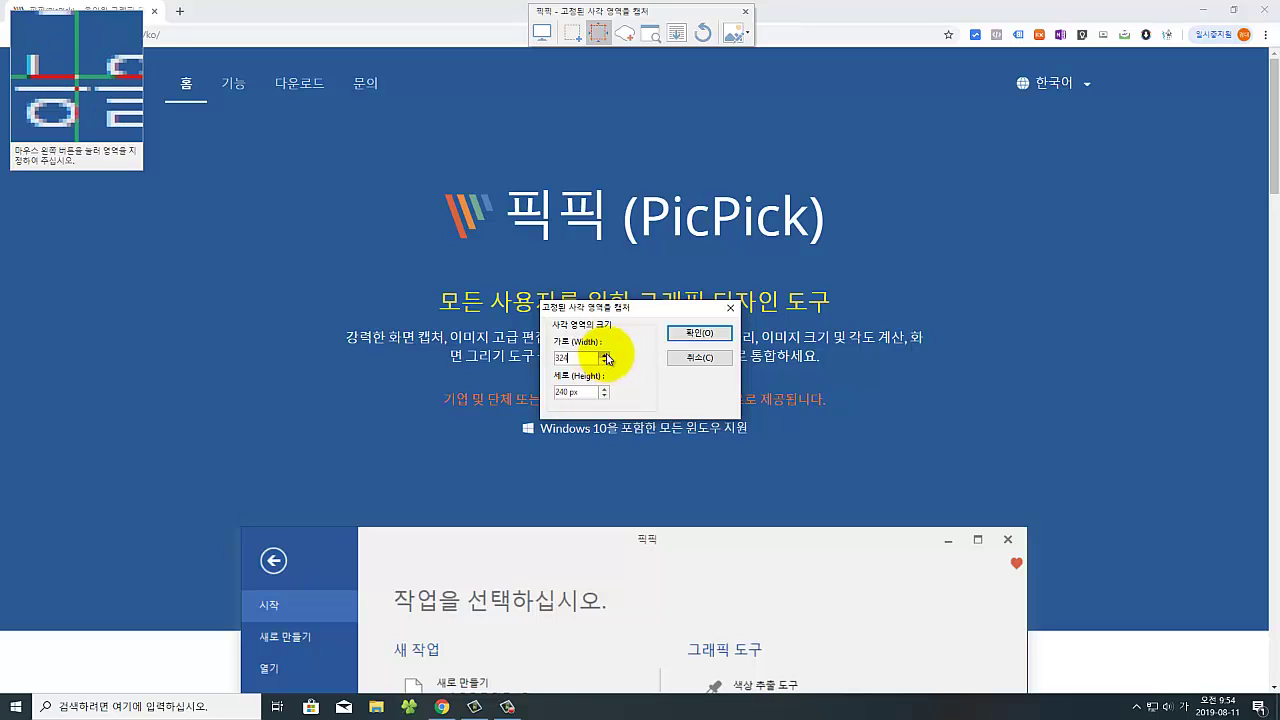
left_click(604, 393)
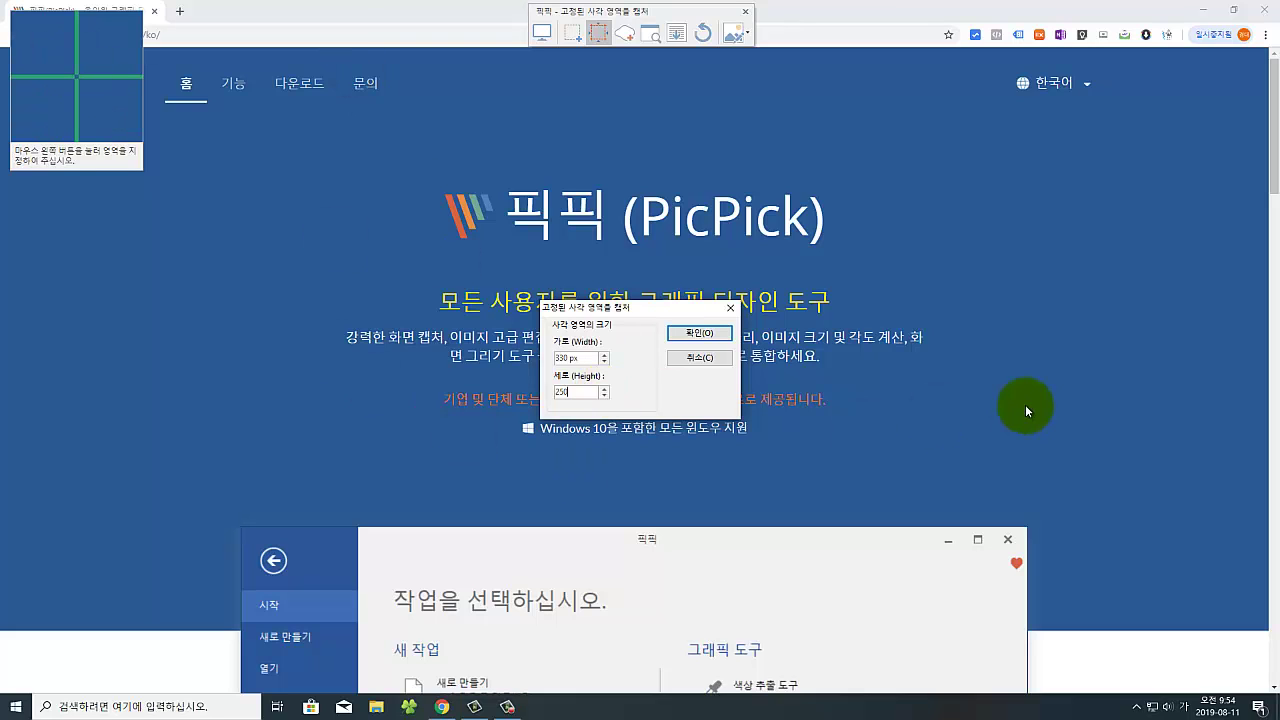
left_click(699, 333)
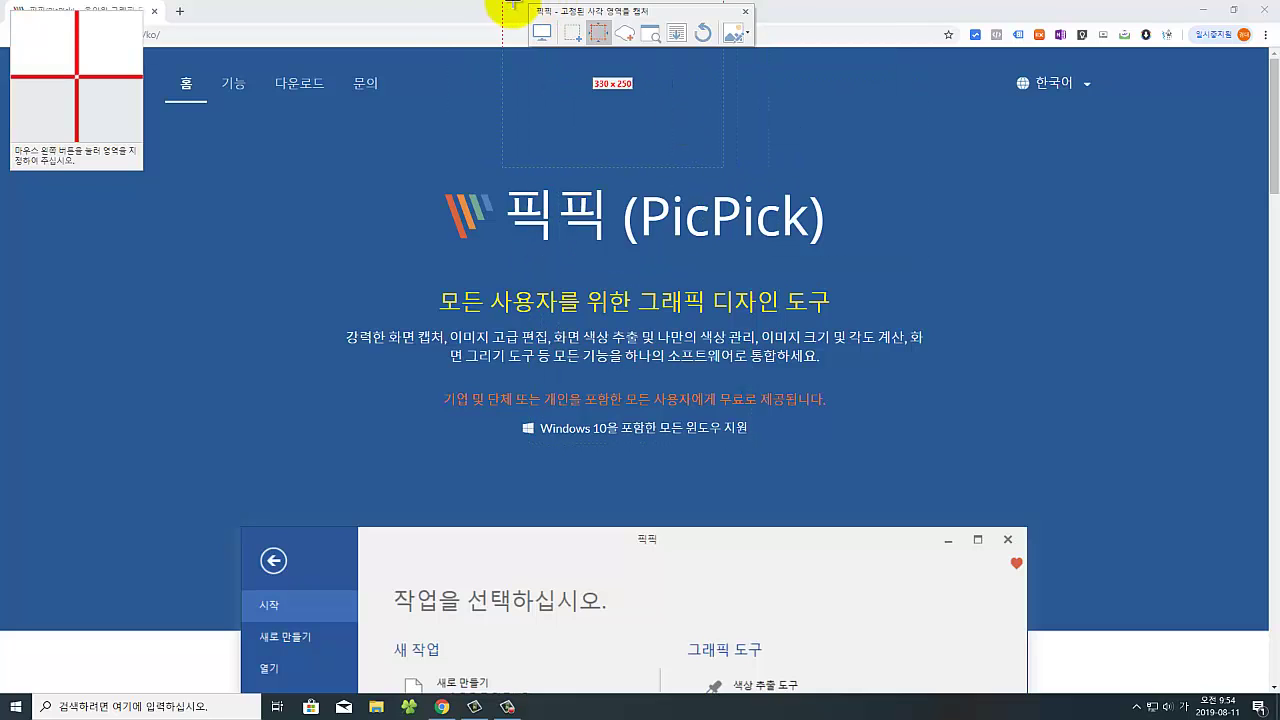
left_click(402, 110)
Sample the red-orange of the PicPick logo's bar on the home page with the color picker and select its HTML color code.
left_click(16, 34)
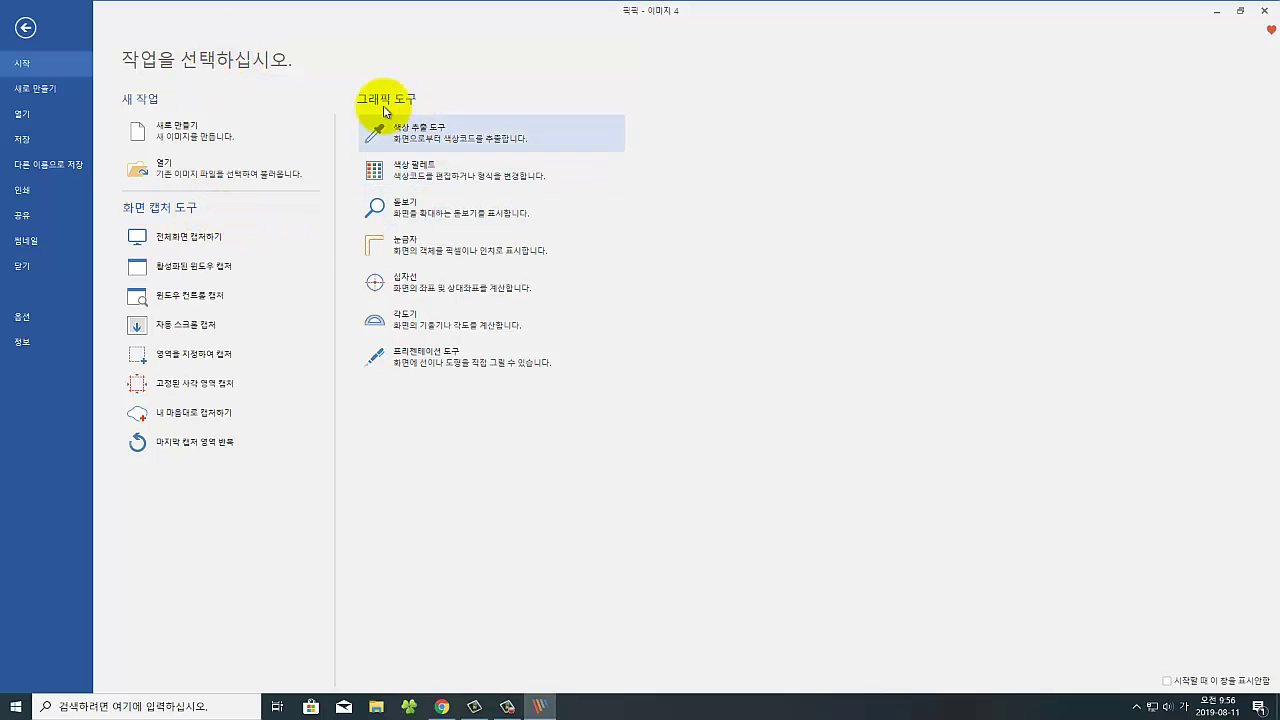
left_click(434, 147)
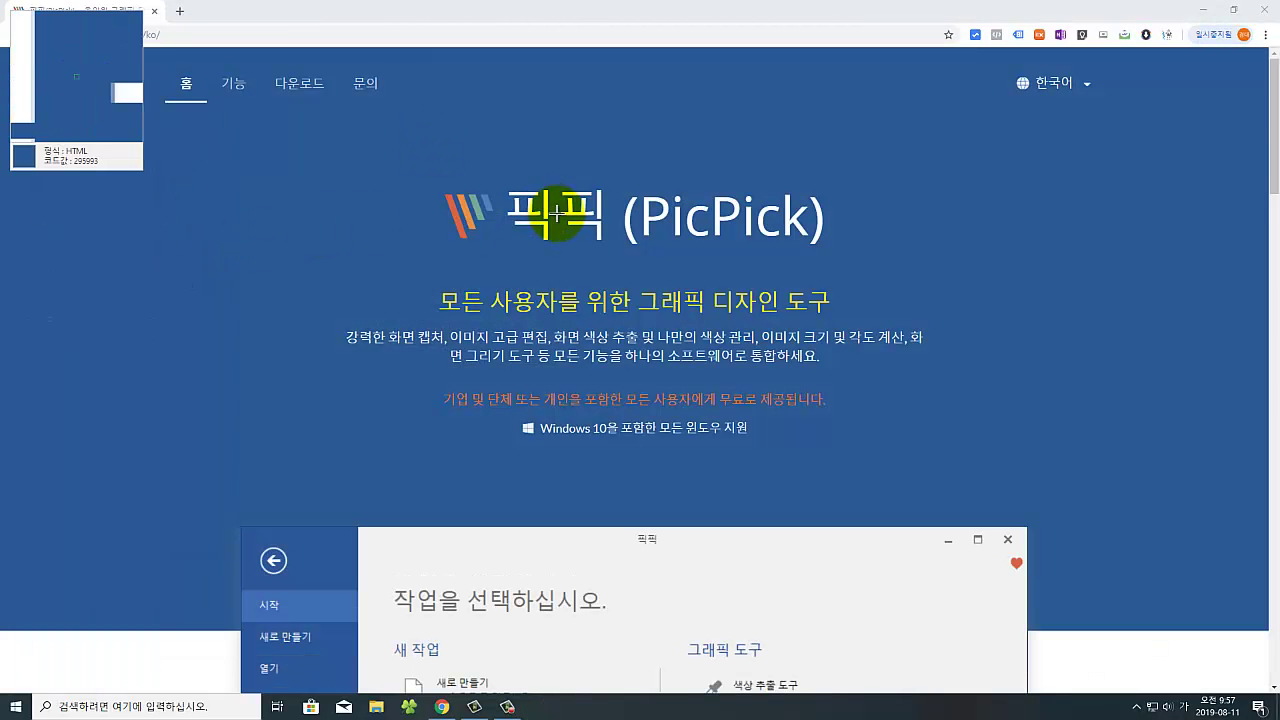
left_click(457, 221)
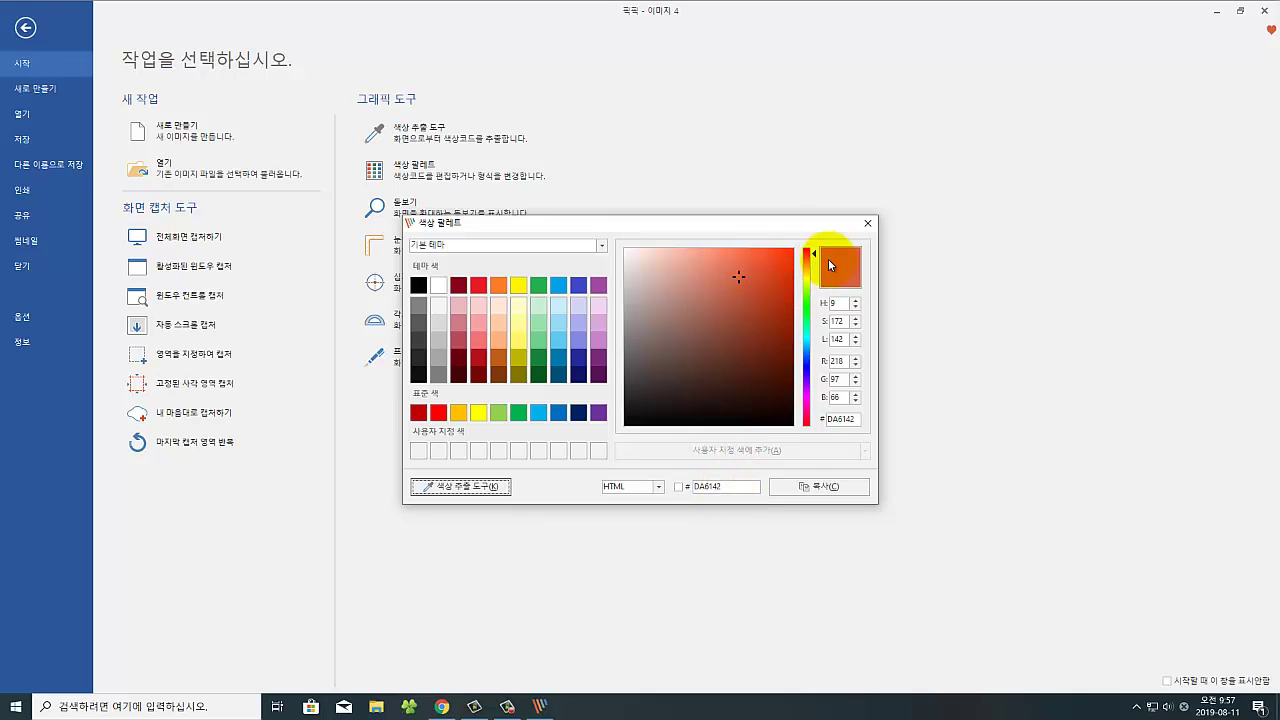
left_click(726, 487)
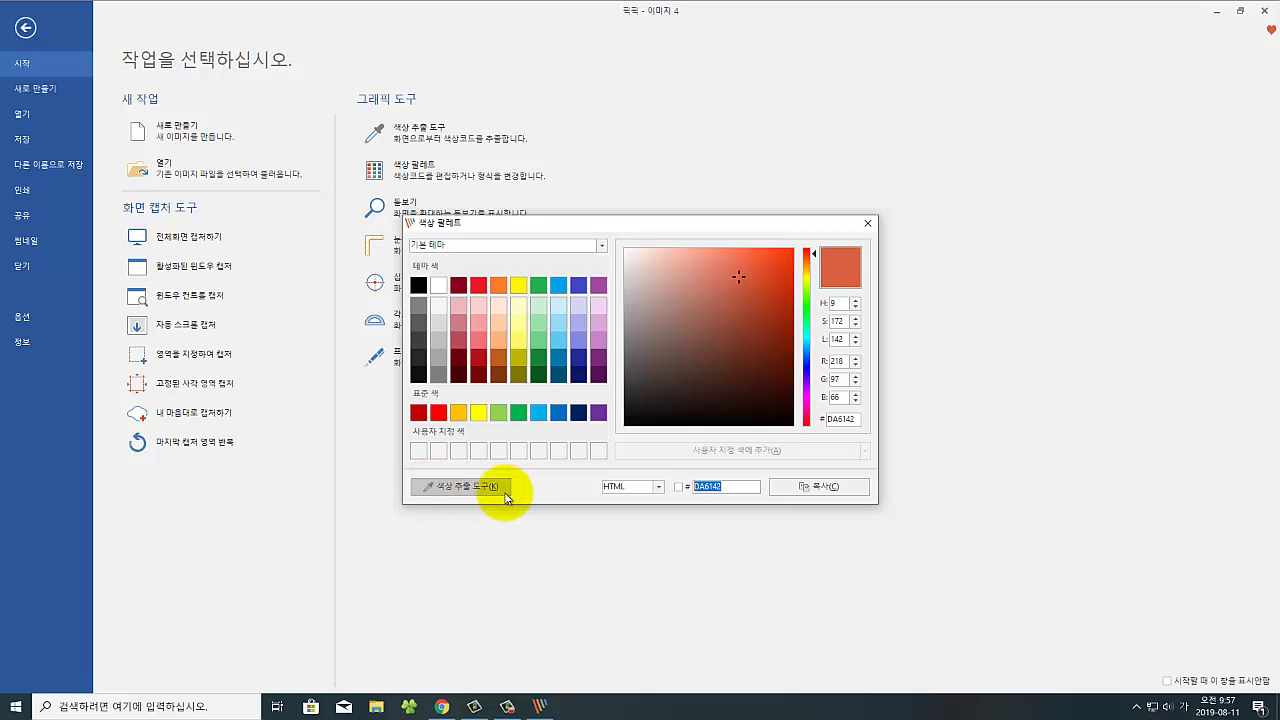
Sample the orange of the 눈금자 ruler icon with the color picker and copy its HTML color code.
left_click(473, 492)
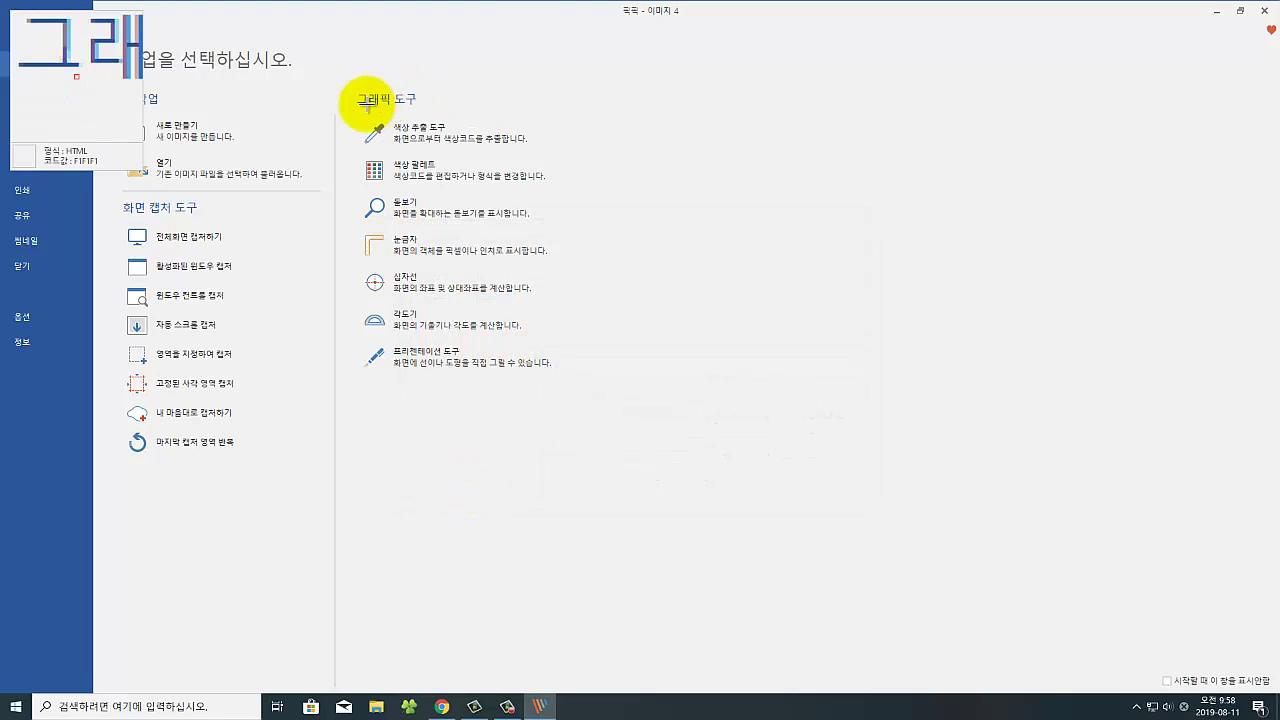
left_click(372, 242)
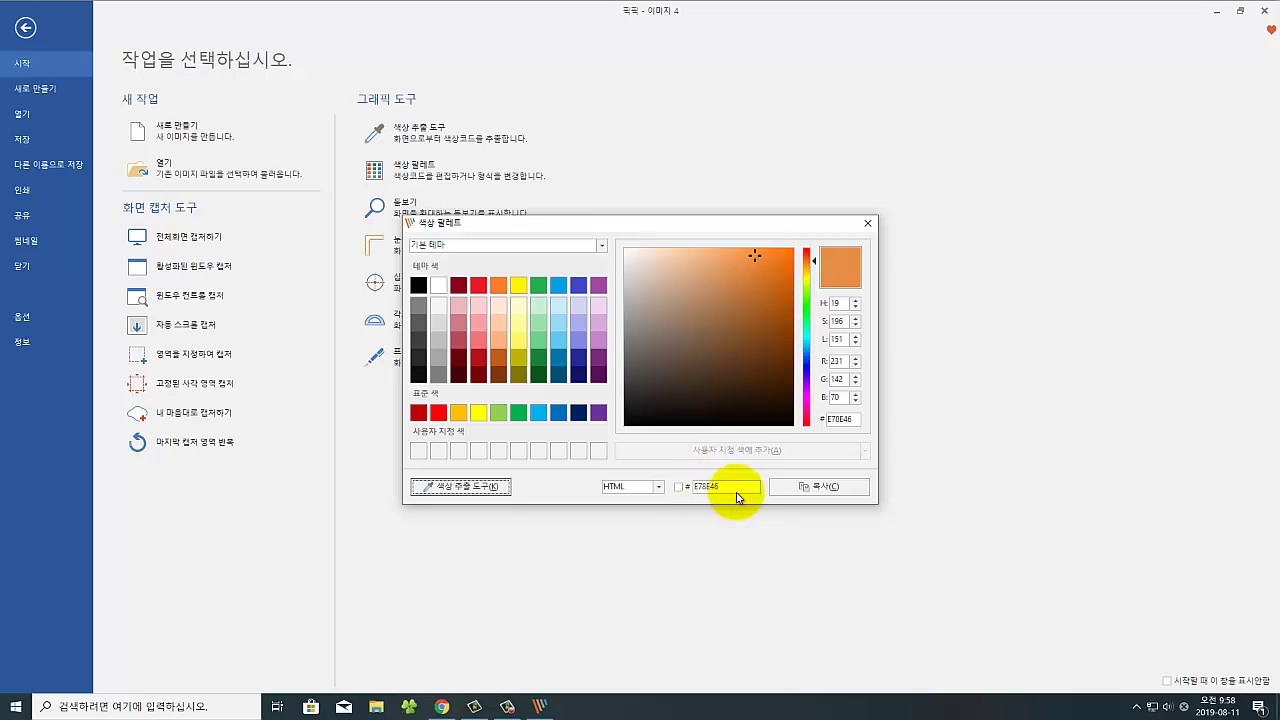
left_click(822, 489)
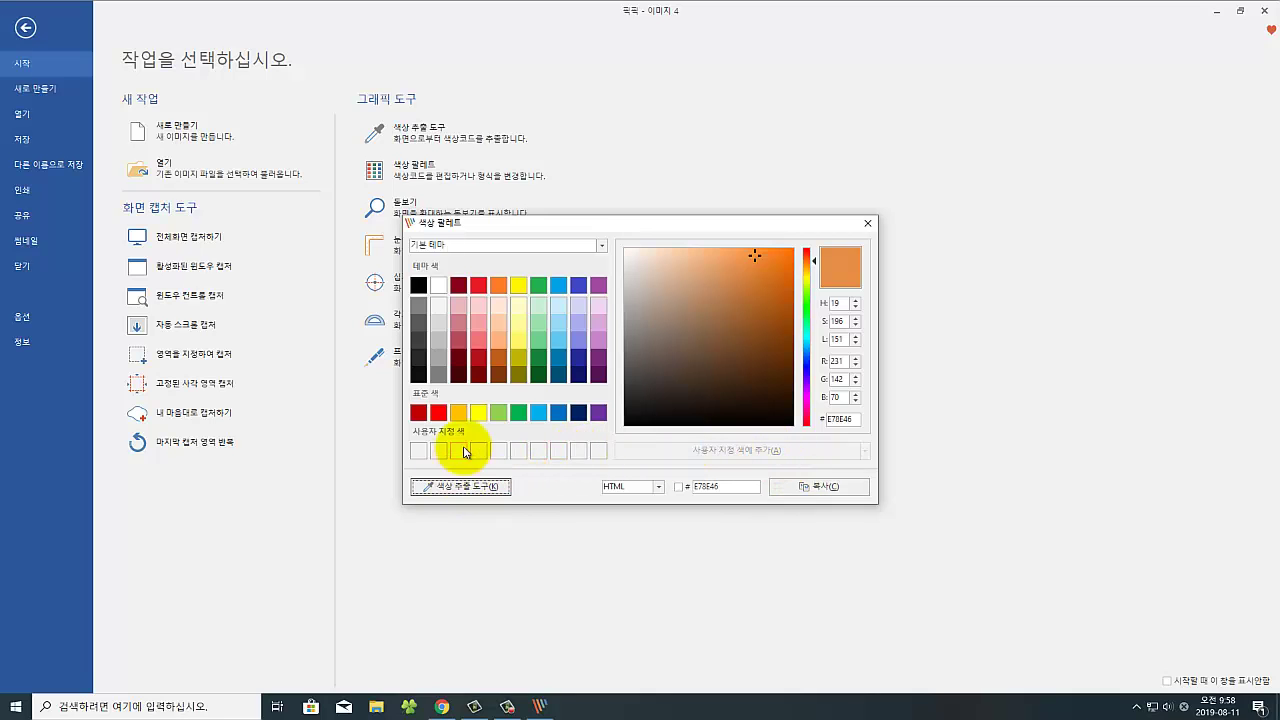
Close the color palette, open the on-screen ruler (눈금자), and lay it across the lower edge of the PicPick title on the Chrome page.
left_click(867, 223)
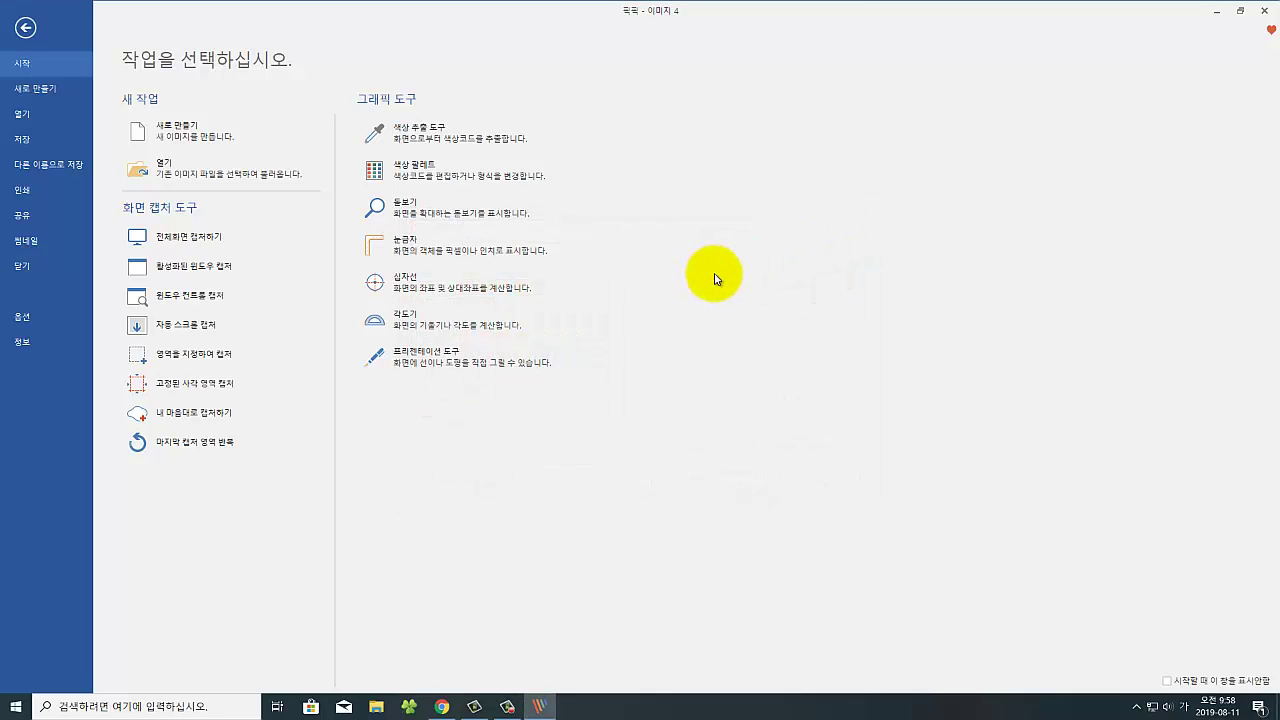
left_click(430, 256)
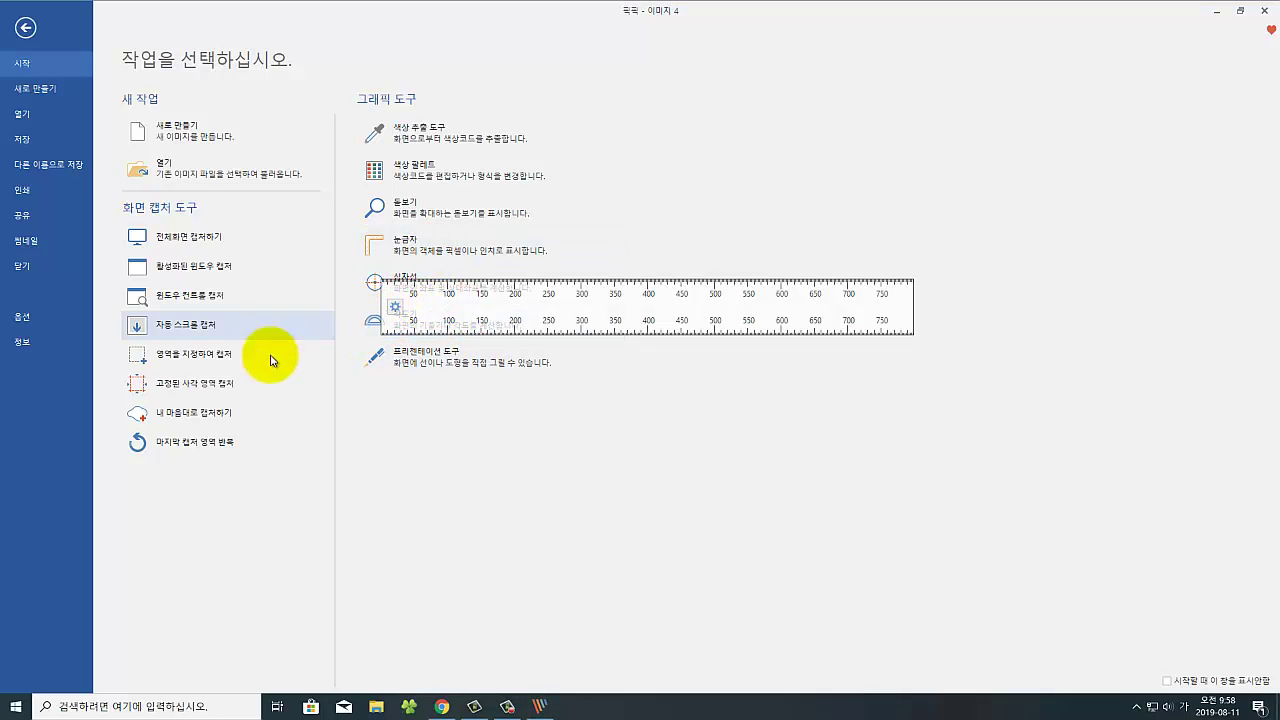
left_click(442, 705)
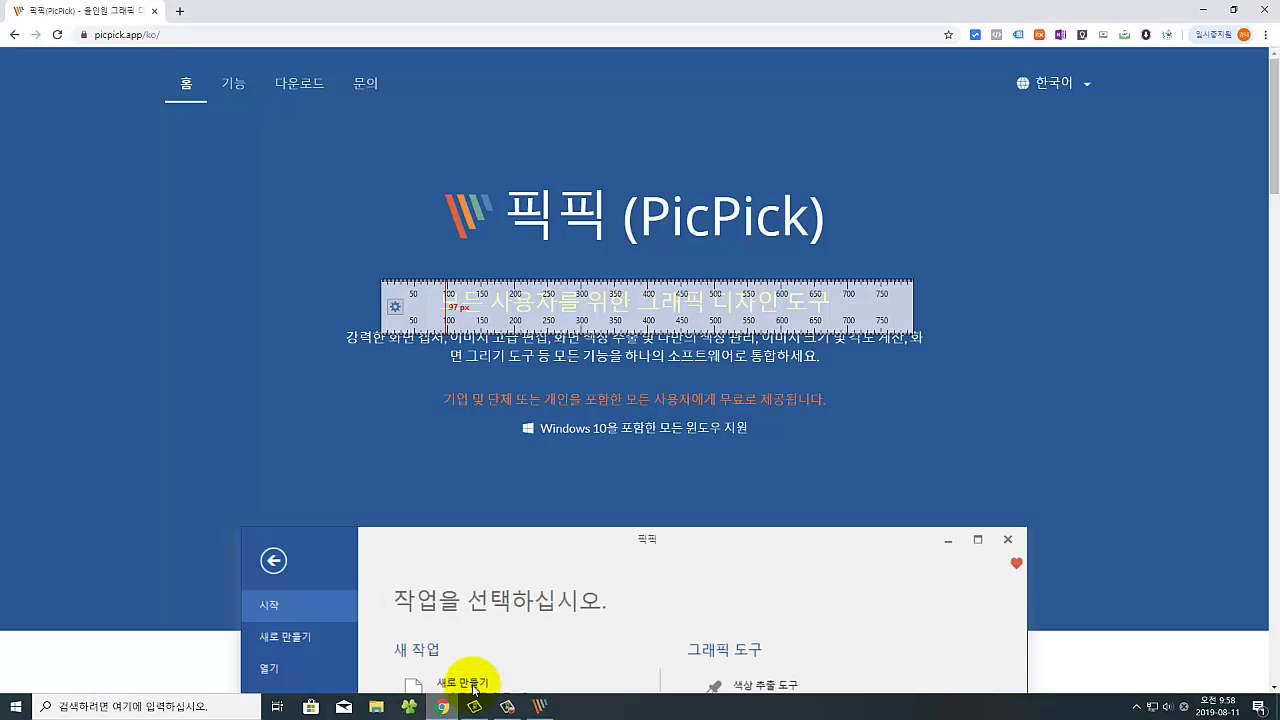
left_click_drag(857, 294, 974, 245)
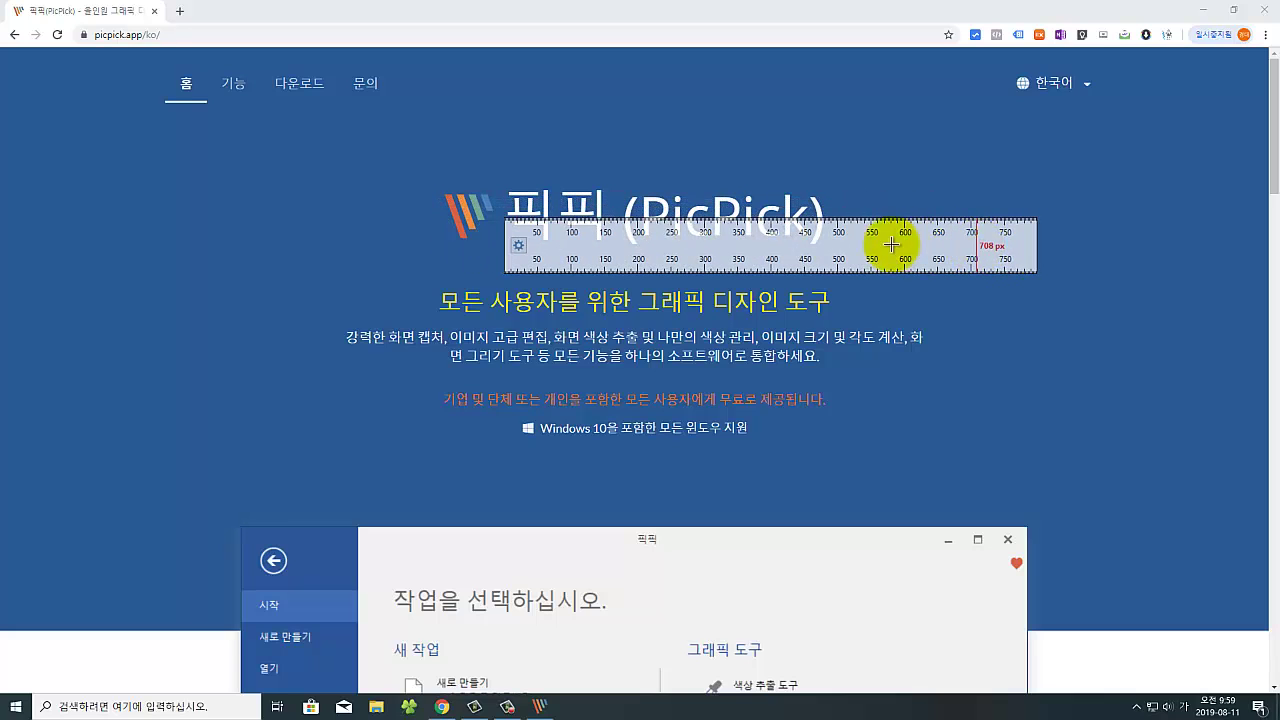
left_click_drag(503, 221, 505, 222)
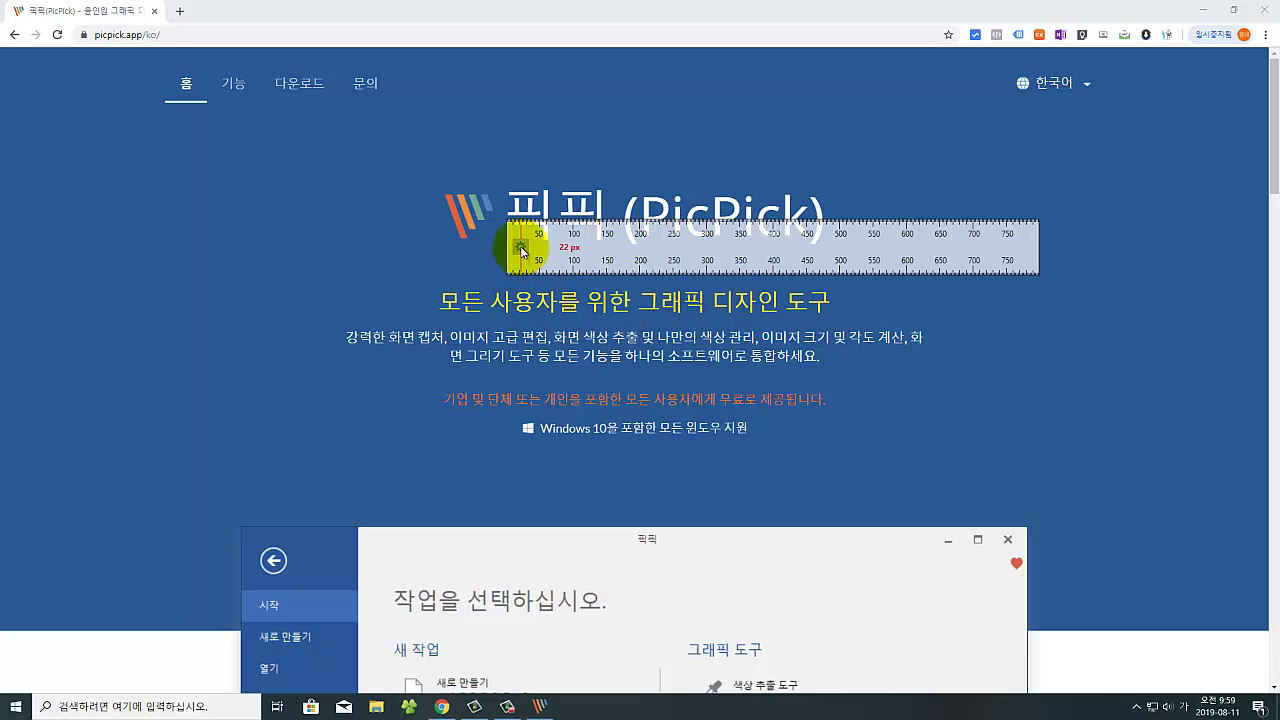
Set the ruler's shape to vertical (세로) and move it over the PicPick logo on the web page.
left_click(521, 251)
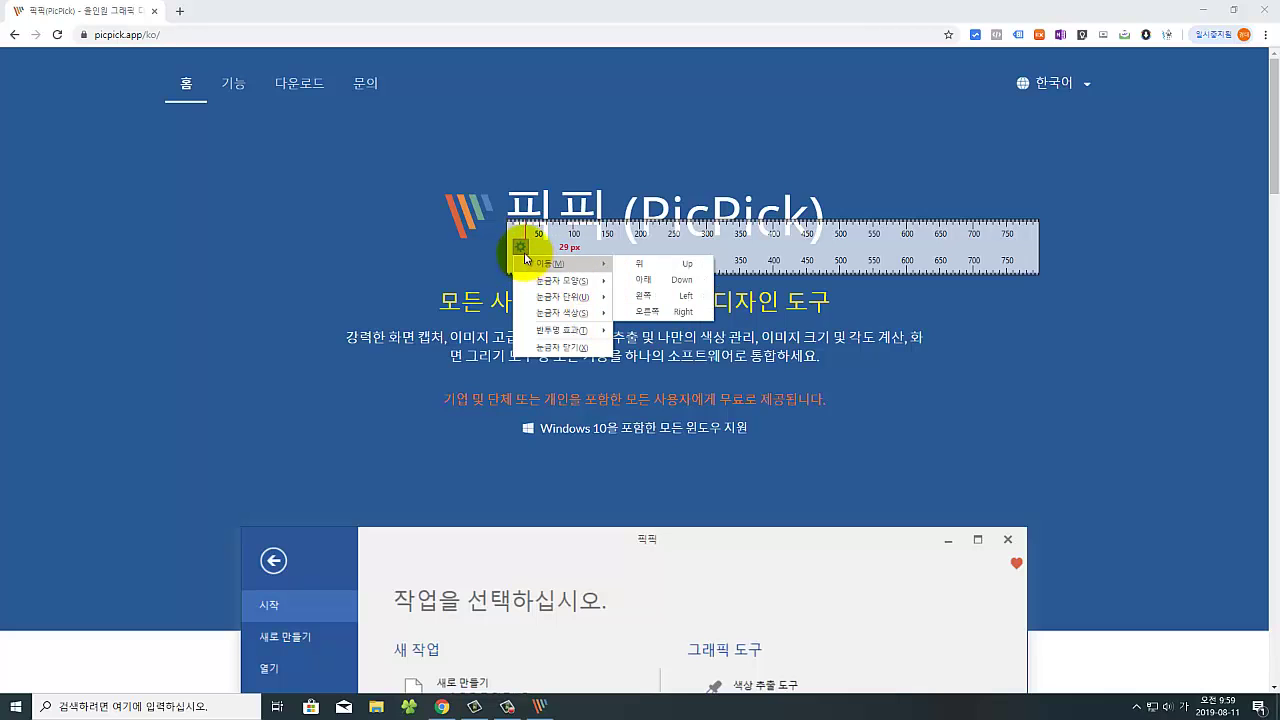
mouse_move(560, 282)
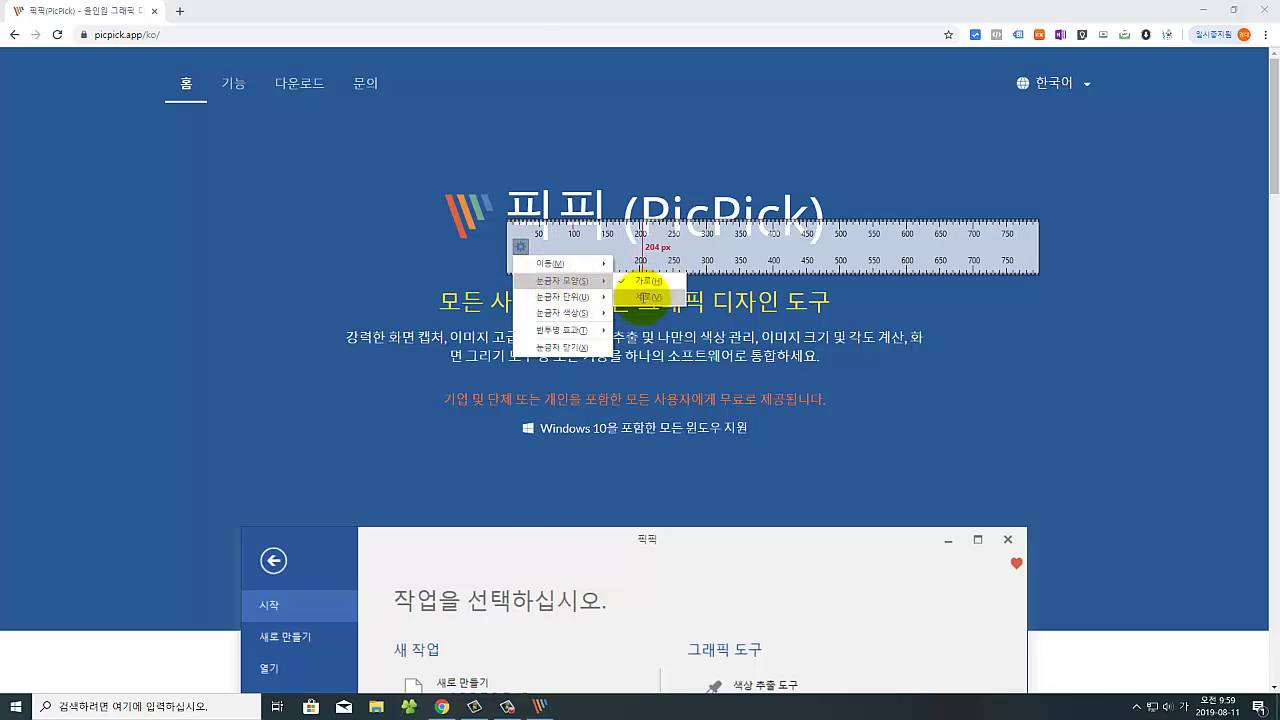
left_click(643, 297)
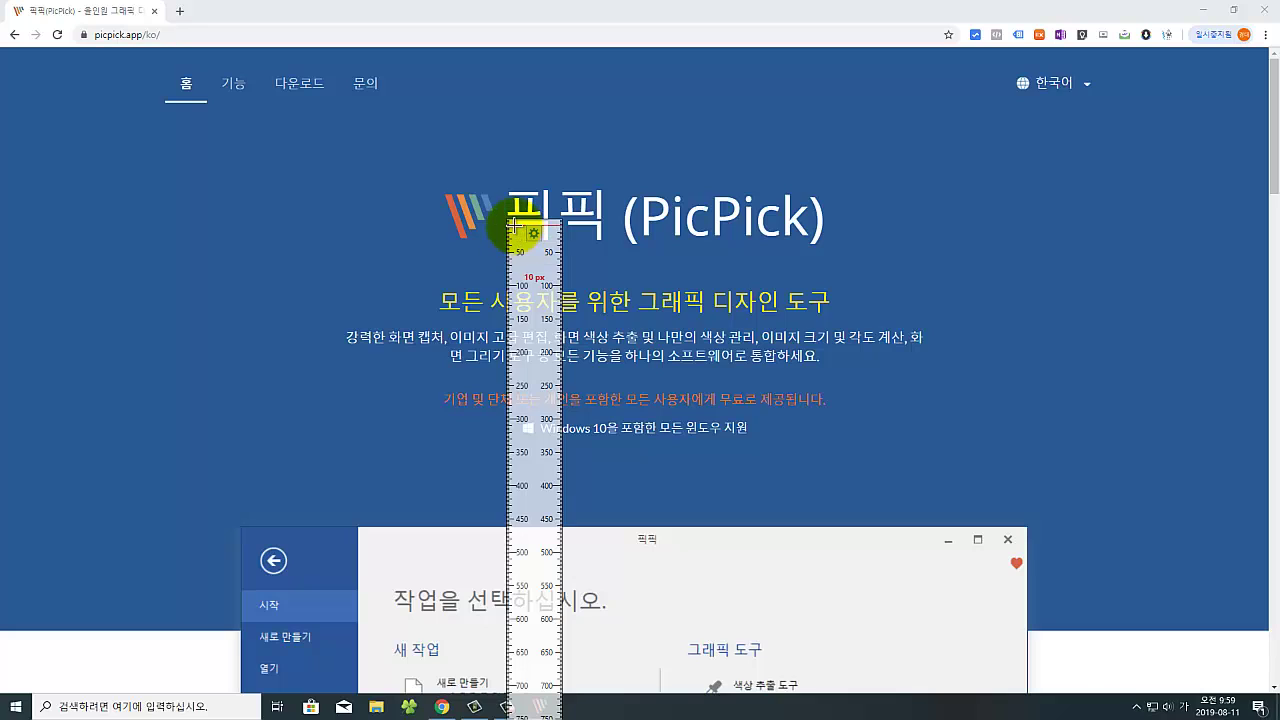
left_click_drag(513, 226, 477, 207)
Set the ruler's shape back to horizontal (가로), switch to PicPick, and close the ruler.
left_click(477, 207)
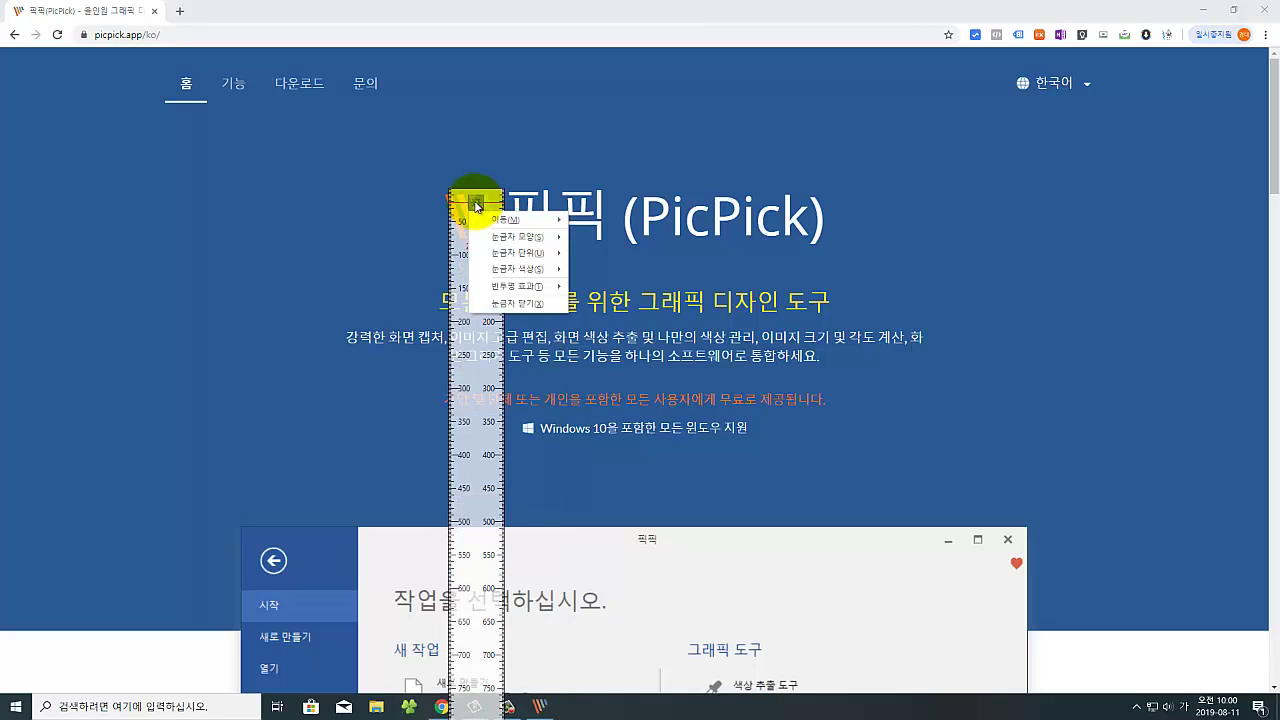
mouse_move(515, 236)
left_click(603, 241)
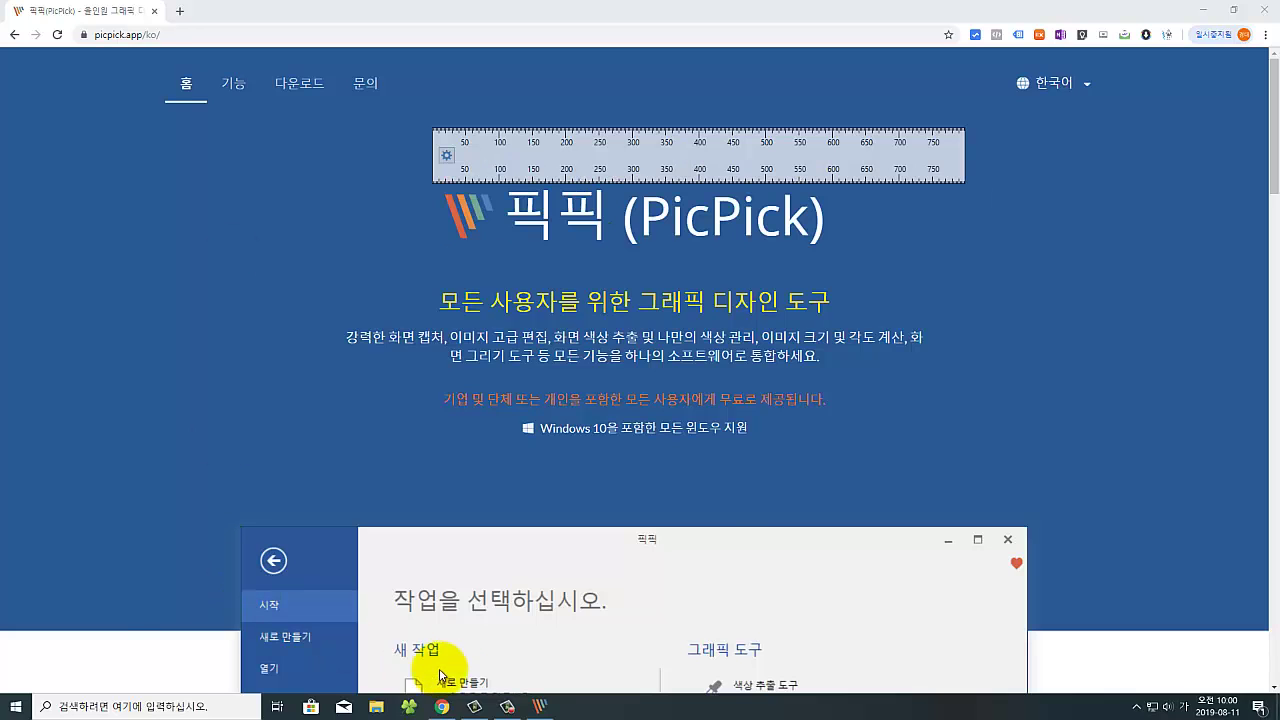
left_click(538, 706)
left_click(446, 156)
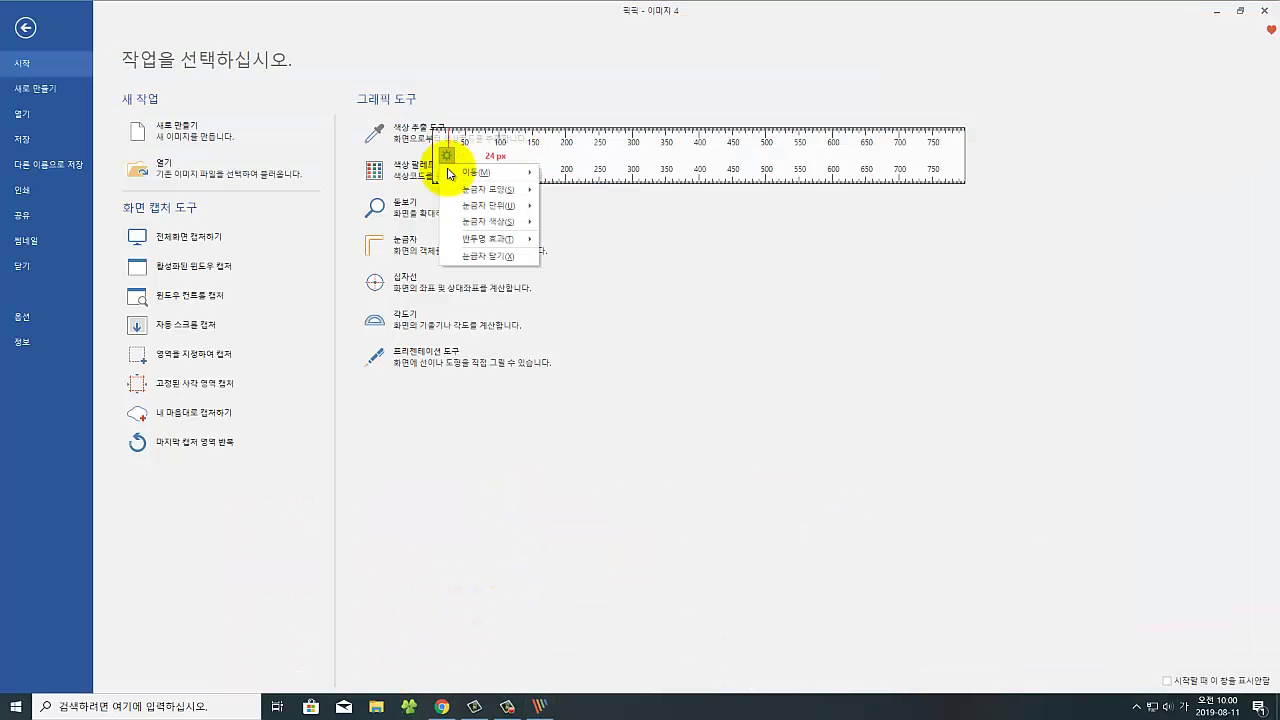
left_click(503, 257)
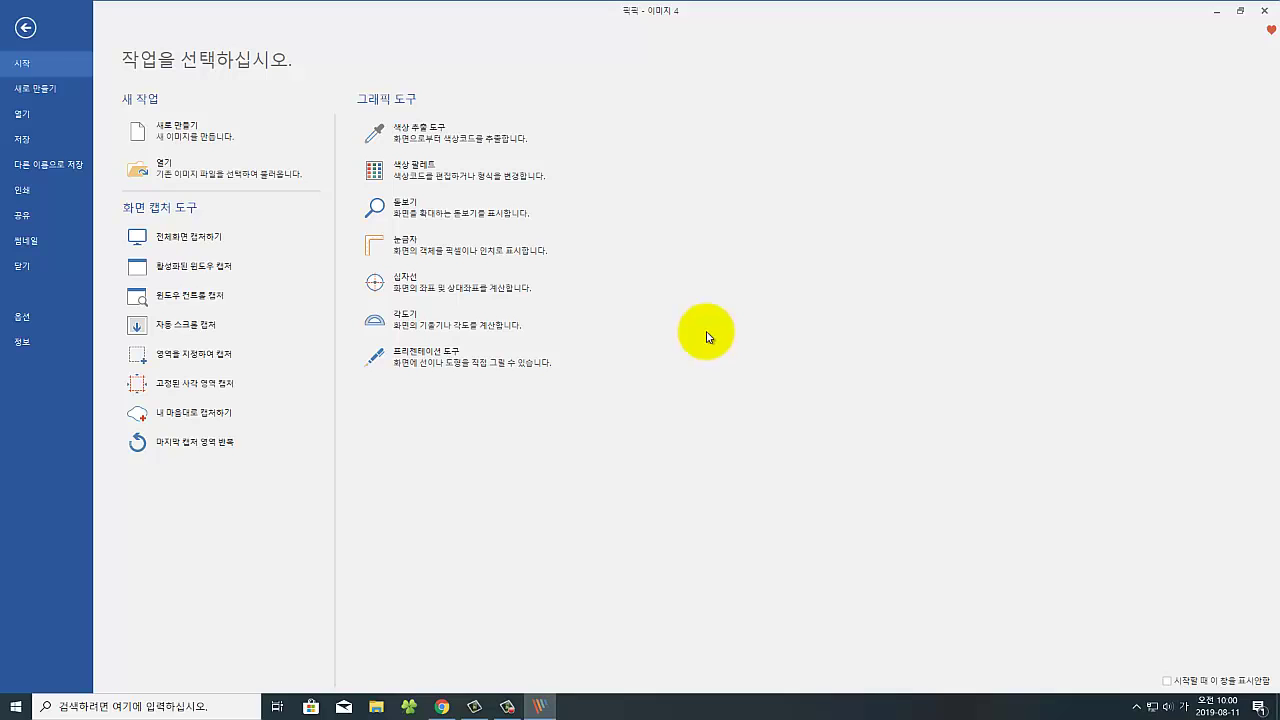
Start the presentation tool, set the pen thickness to 4 px, and underline the PicPick title freehand in red.
left_click(450, 368)
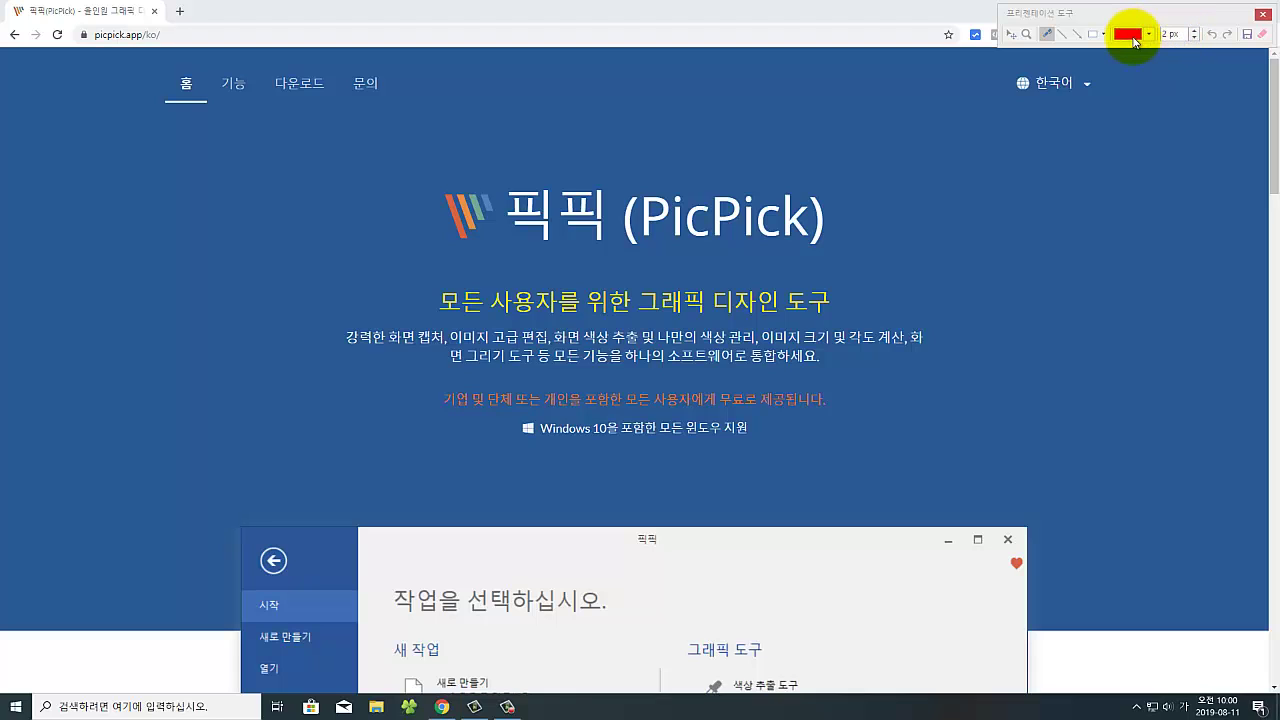
left_click(1196, 33)
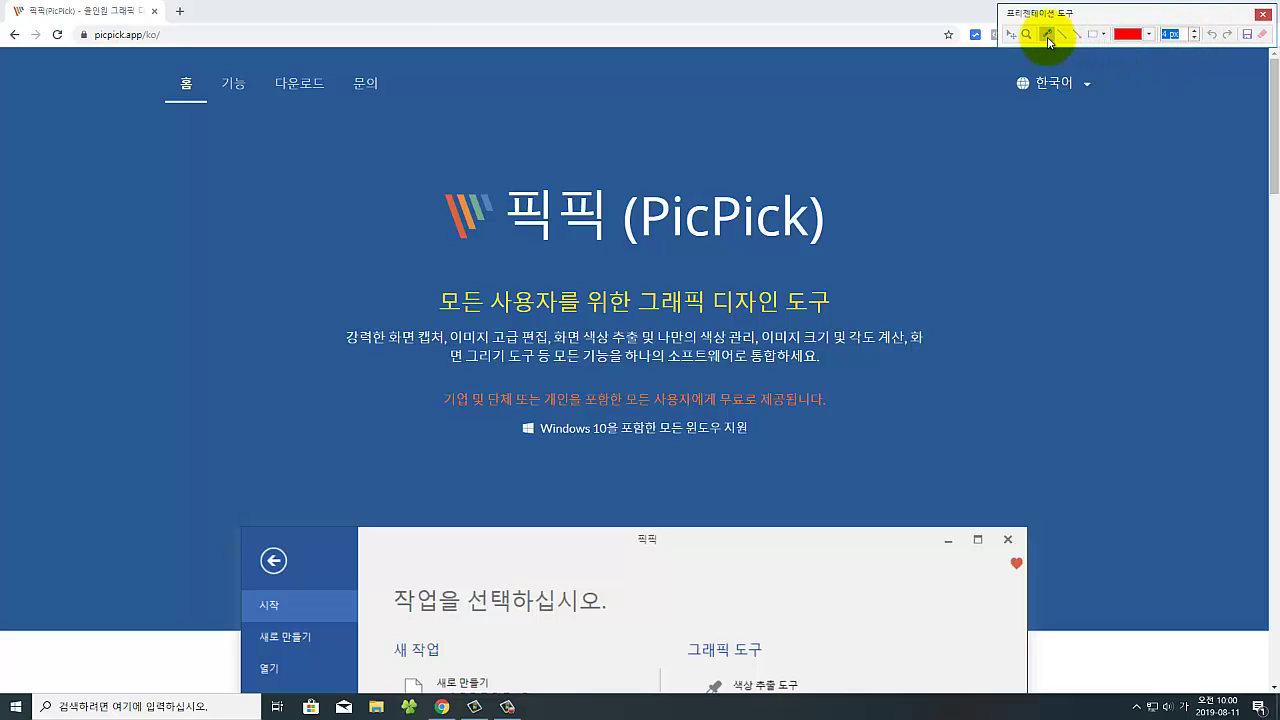
mouse_move(445, 251)
left_mouse_down()
mouse_move(777, 261)
mouse_move(844, 247)
left_mouse_up()
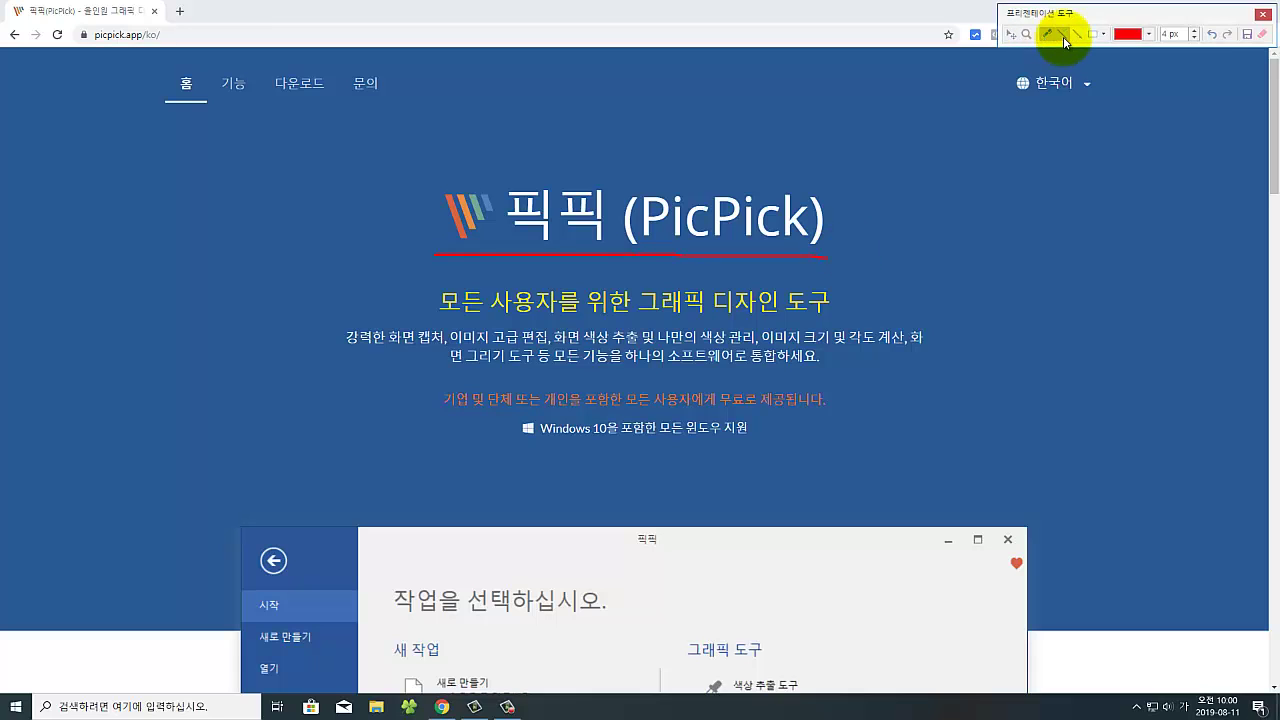
Underline the yellow subtitle with a straight red line, and draw one more stroke starting just above the orange sentence.
left_click(1063, 36)
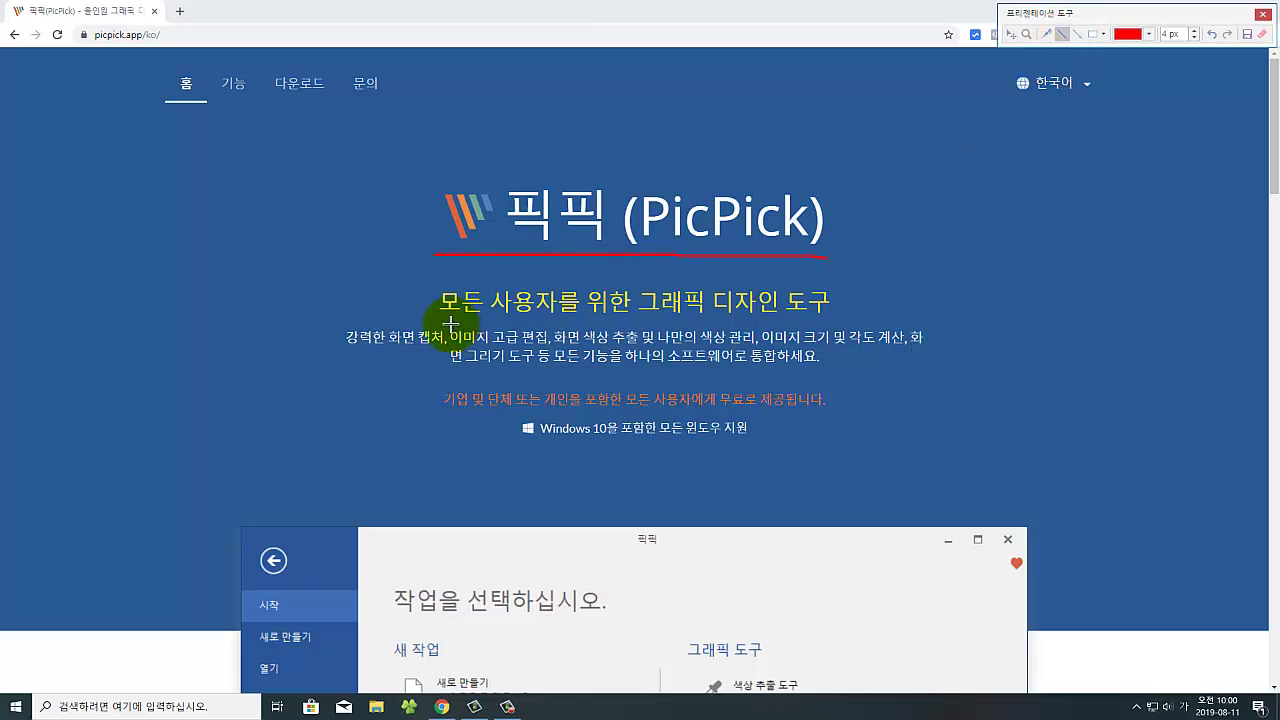
left_click_drag(441, 320, 840, 319)
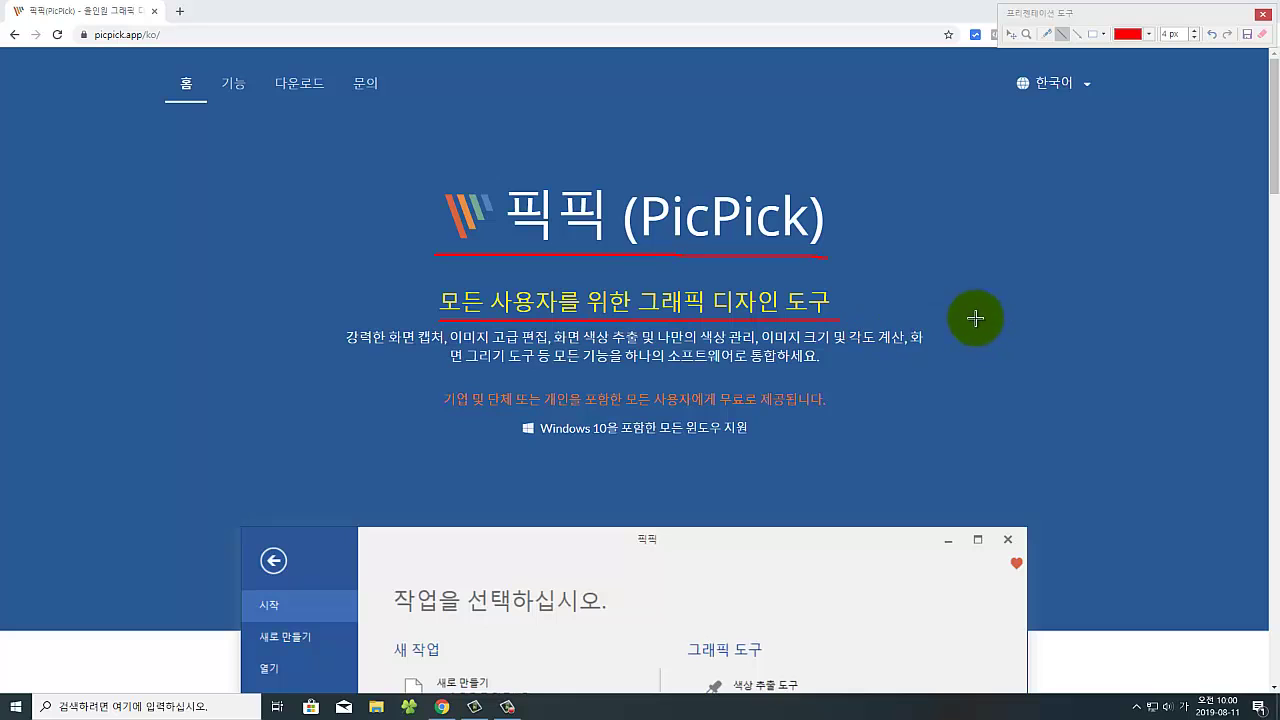
left_click(1079, 36)
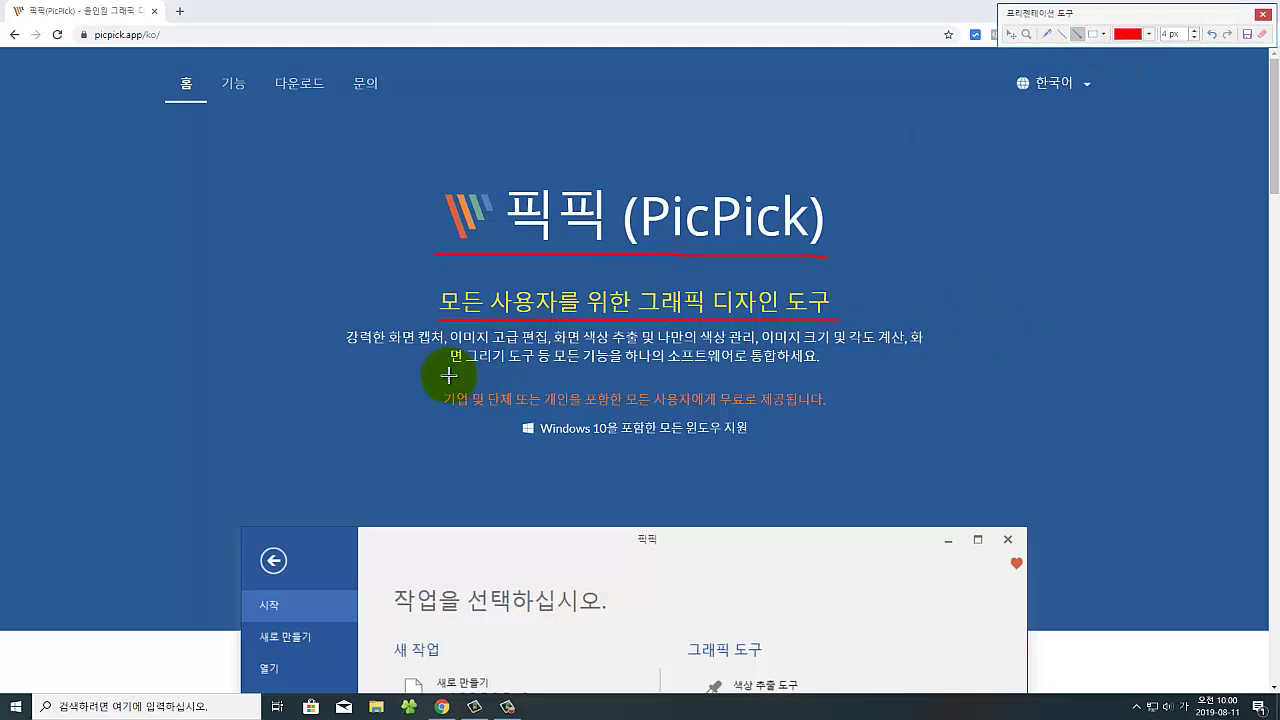
mouse_move(448, 377)
left_mouse_down()
mouse_move(908, 378)
mouse_move(923, 189)
mouse_move(1023, 104)
left_mouse_up()
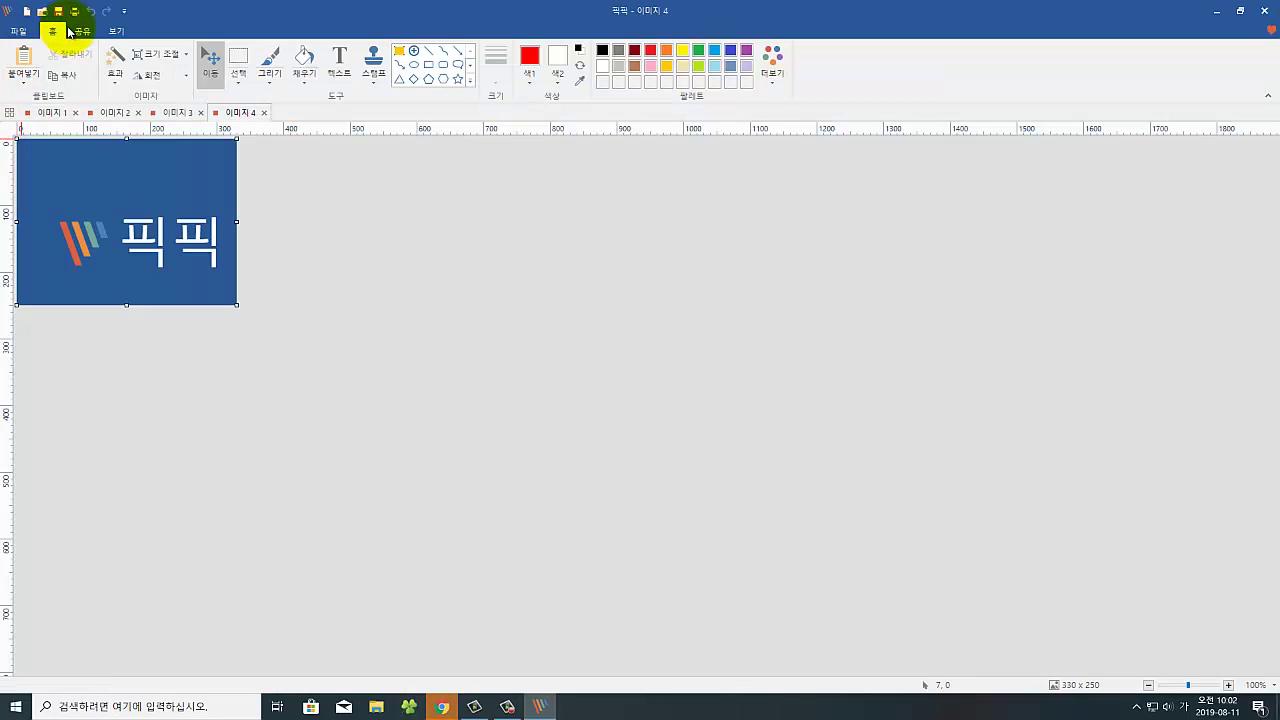
Look through the image editor's sharing options, including 프로그램 연결, and its view options, and return to the start screen.
left_click(82, 31)
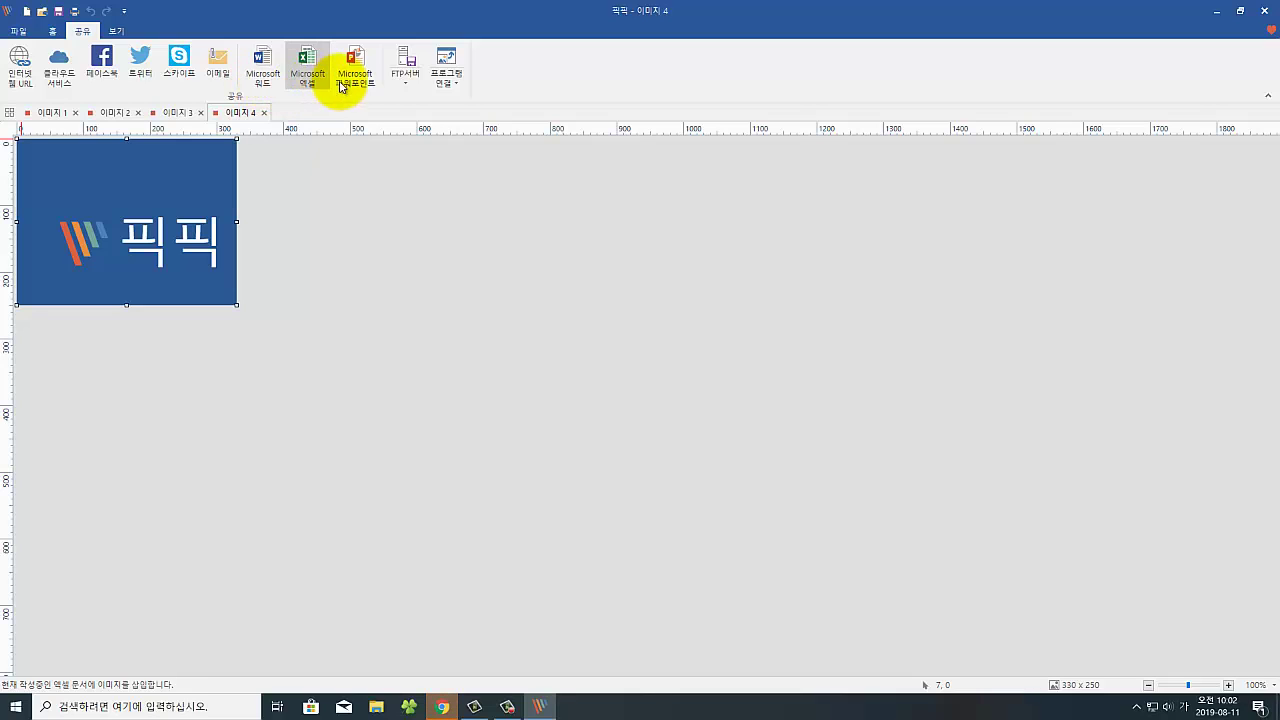
left_click(457, 88)
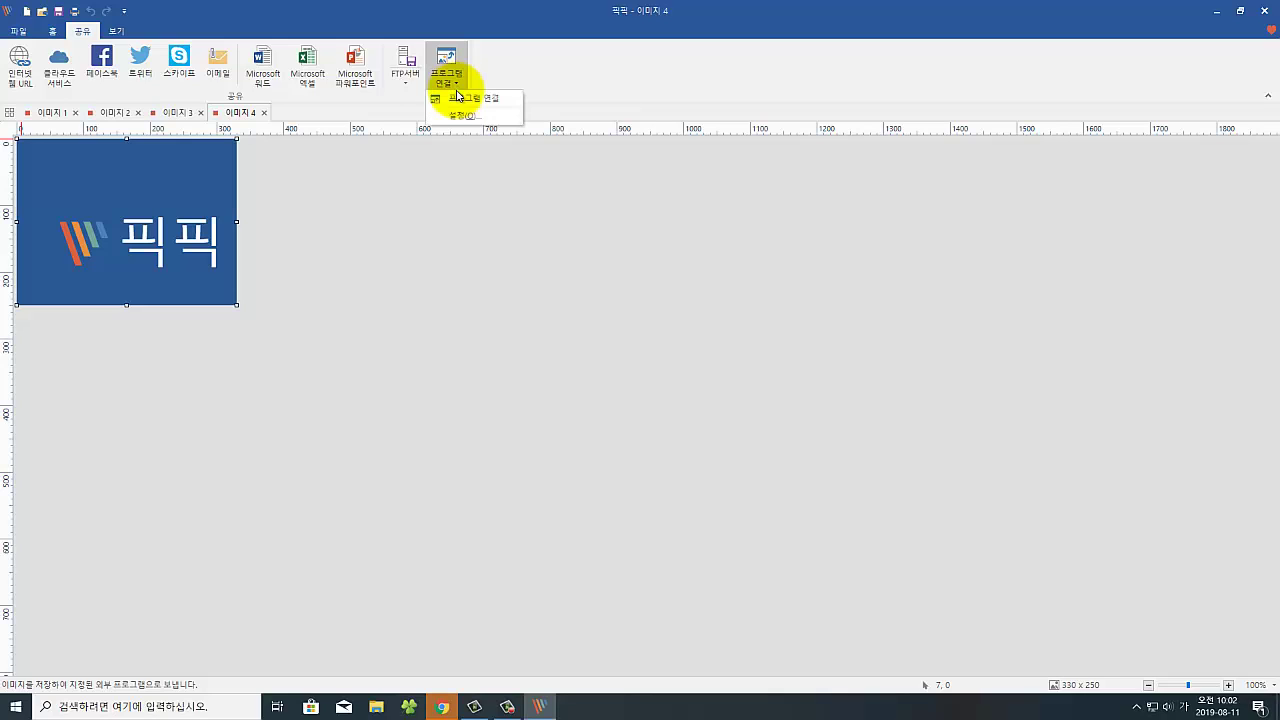
left_click(119, 31)
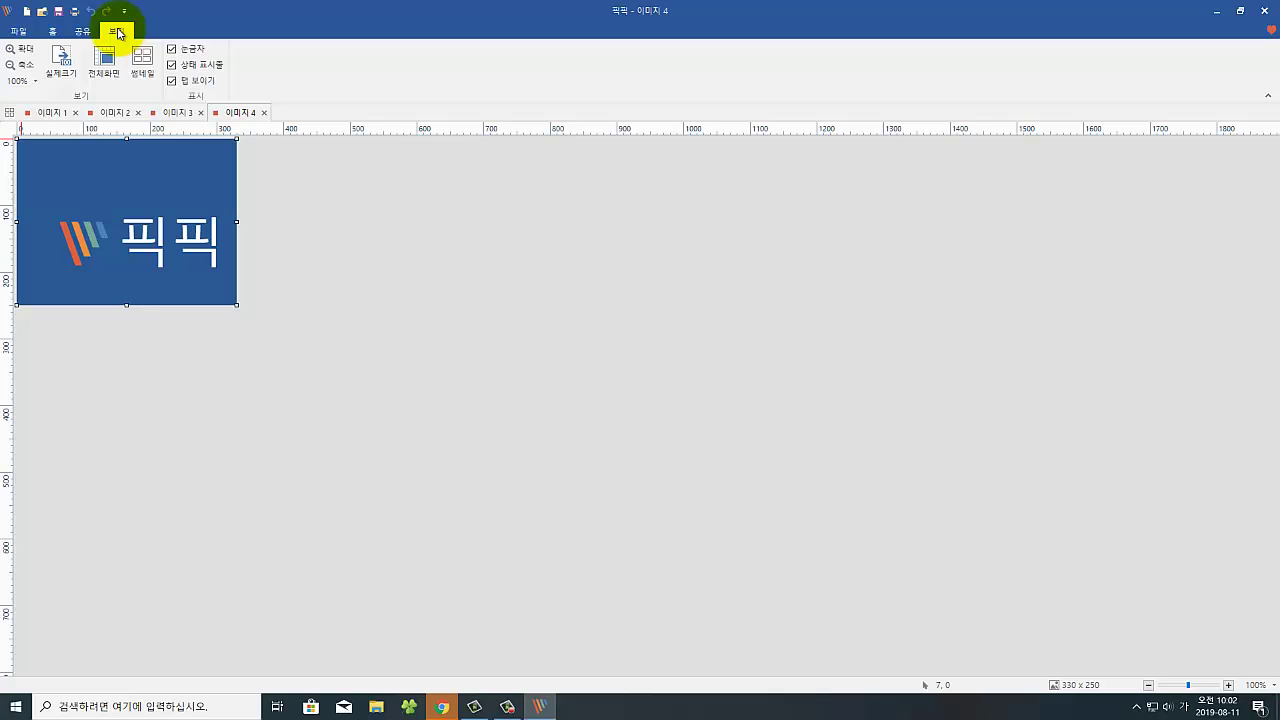
left_click(14, 33)
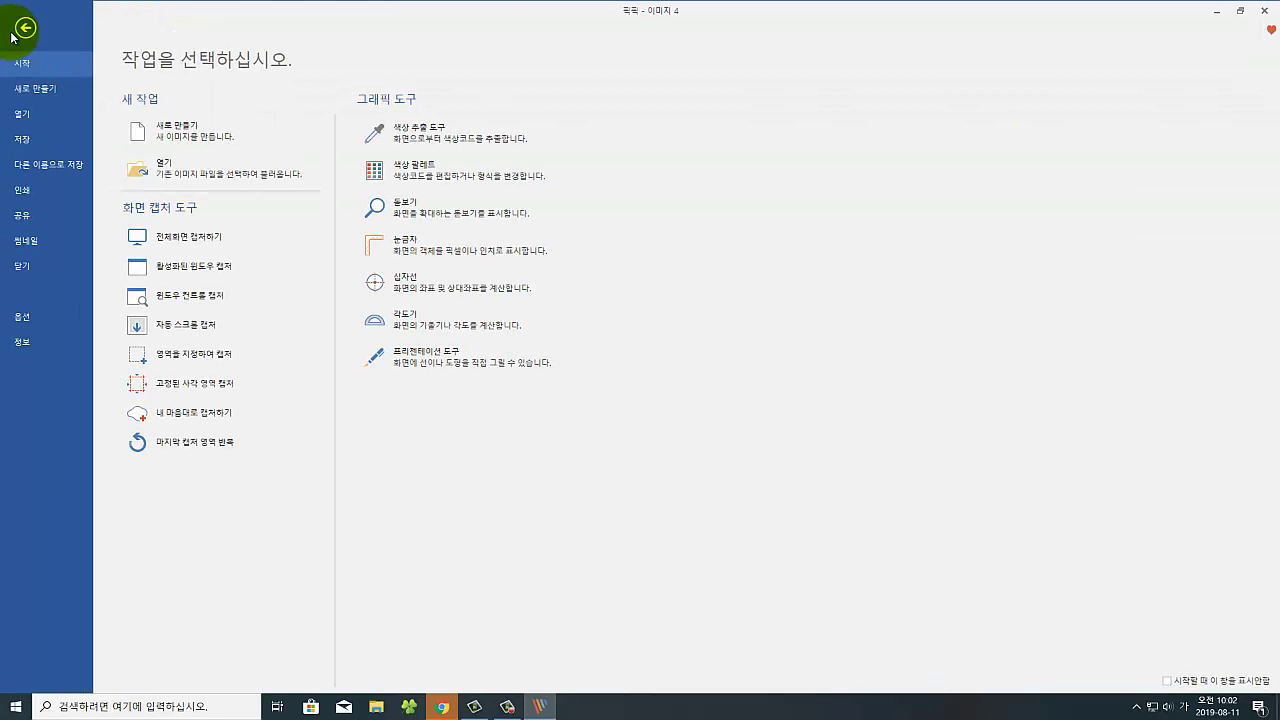